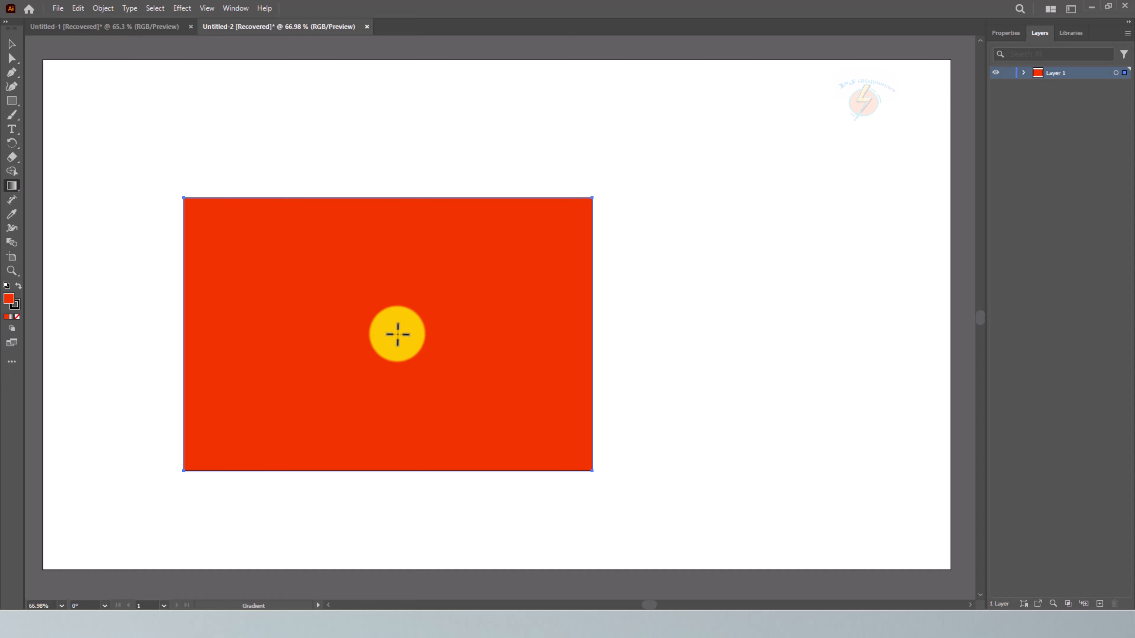
Apply a linear gradient to the red rectangle and set its left colour stop to dark blue.
left_click(397, 334)
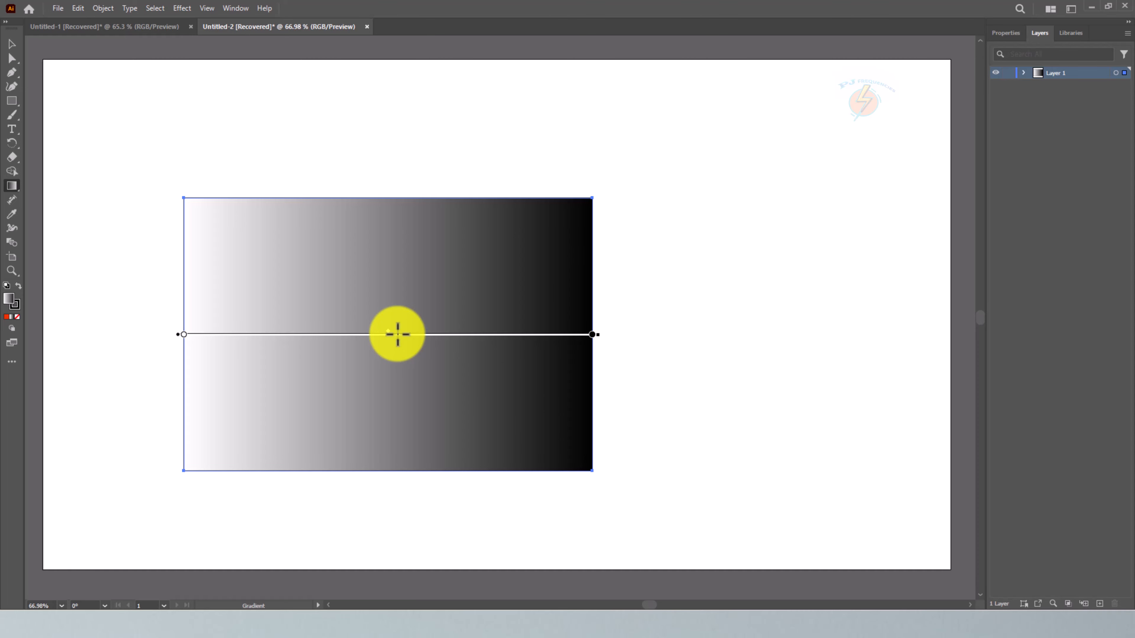
left_click(1019, 32)
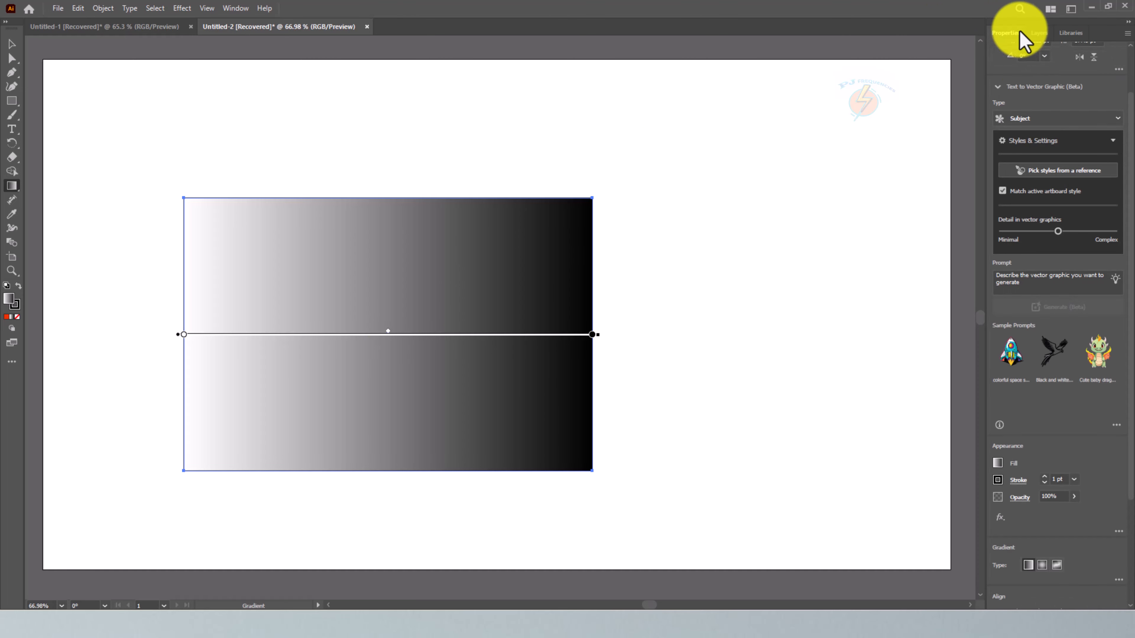
scroll(1021, 259, "down", 3)
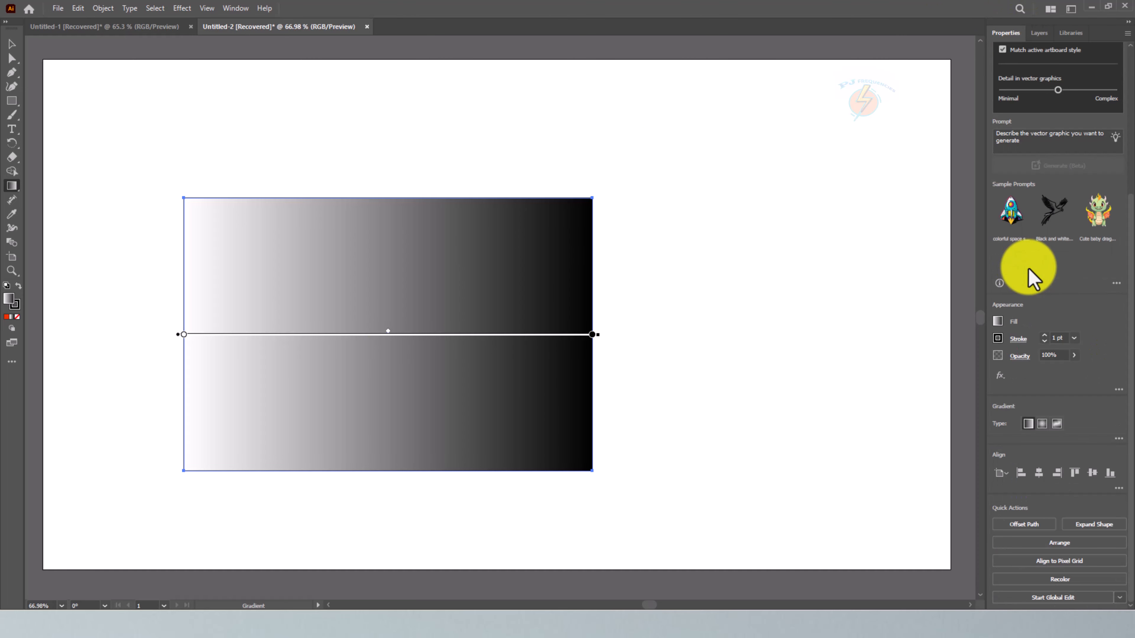
left_click(999, 323)
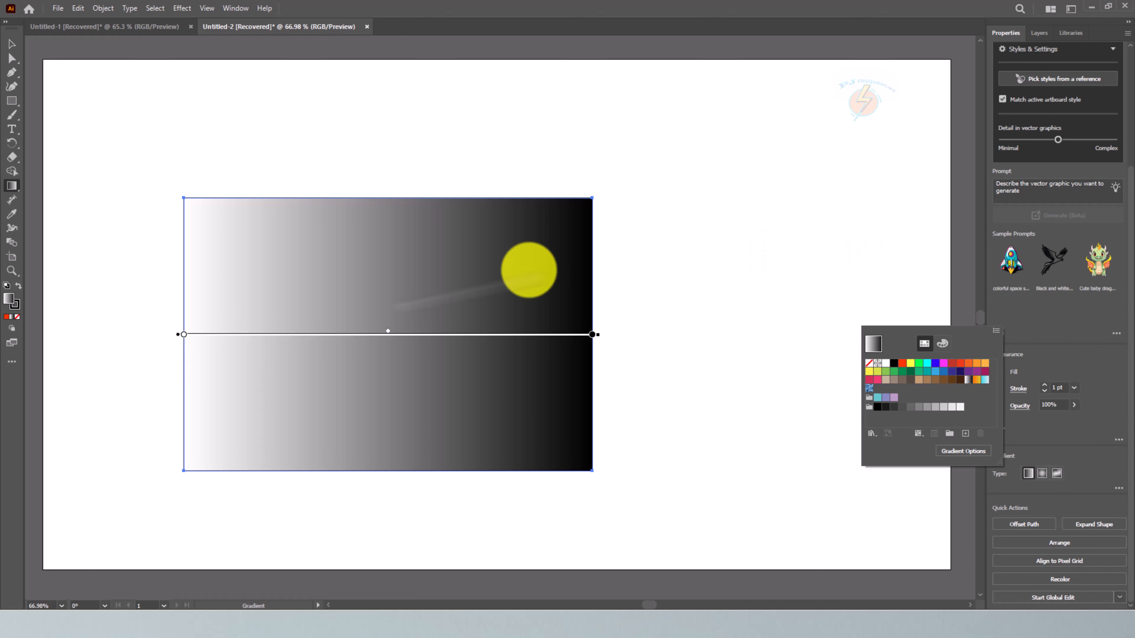
double_click(183, 335)
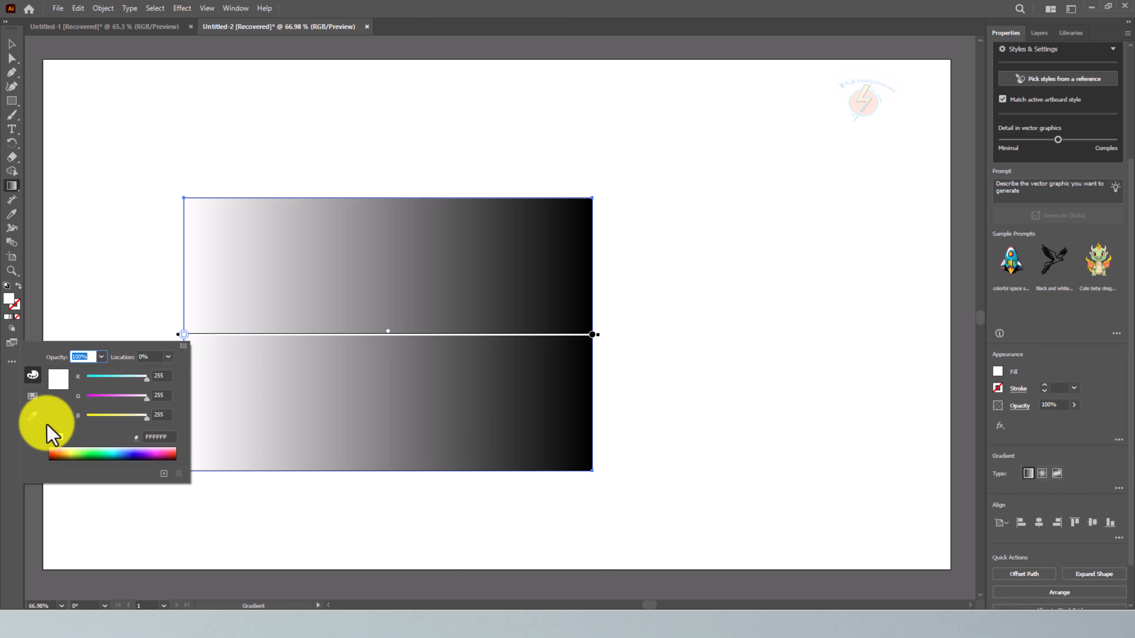
left_click_drag(78, 453, 125, 456)
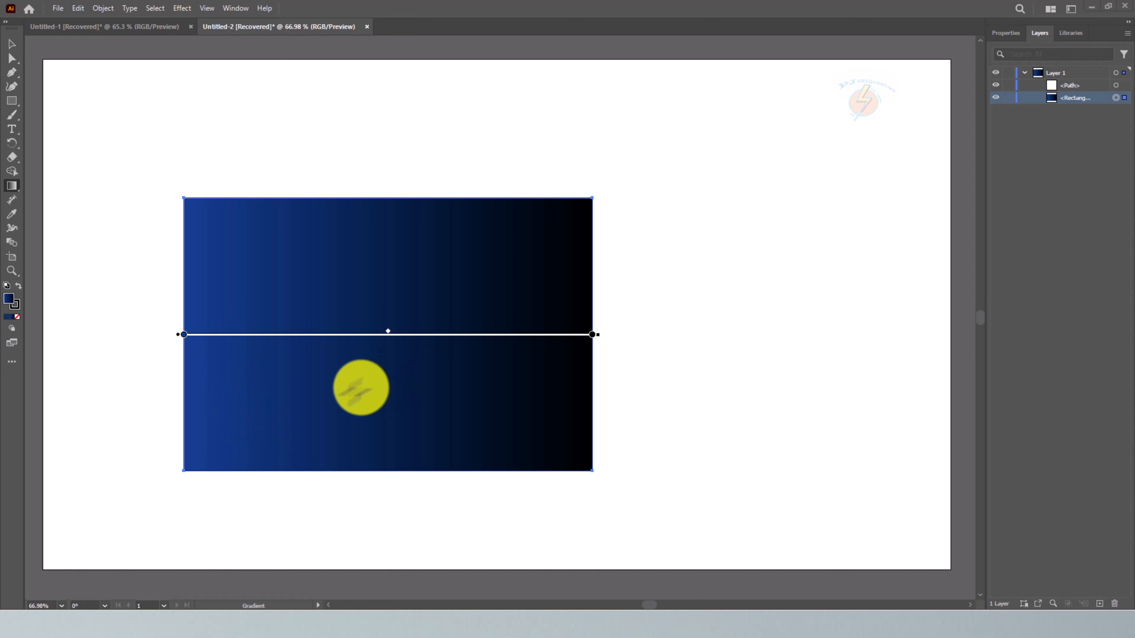
Add a colour stop in green 00E936 to the rectangle's gradient and move it to about the middle of the gradient line.
left_click(230, 339)
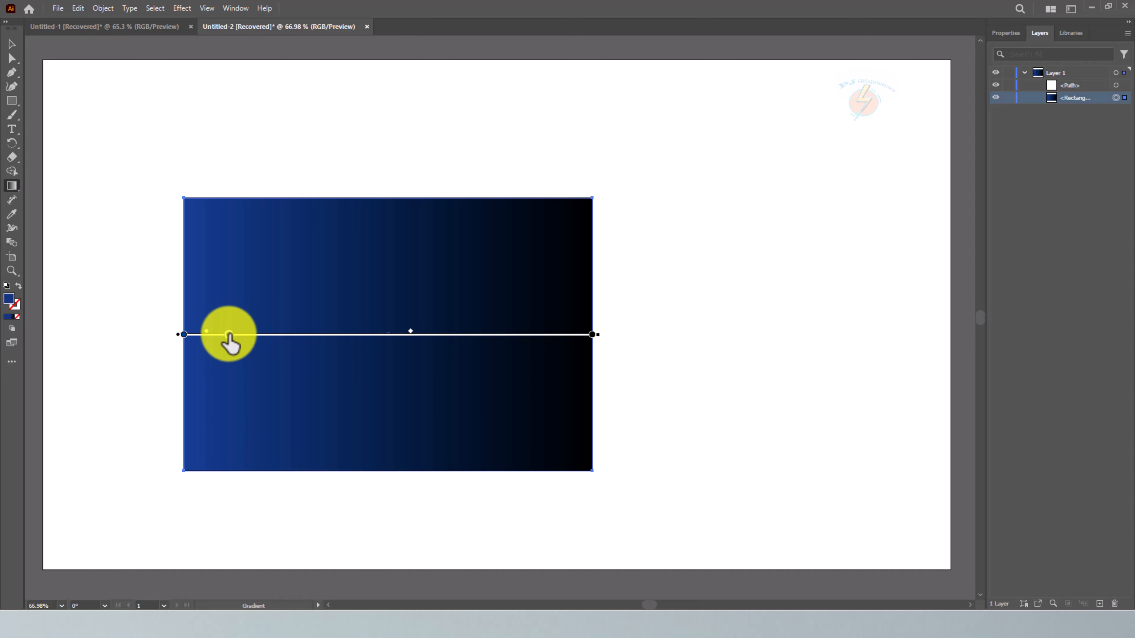
double_click(229, 335)
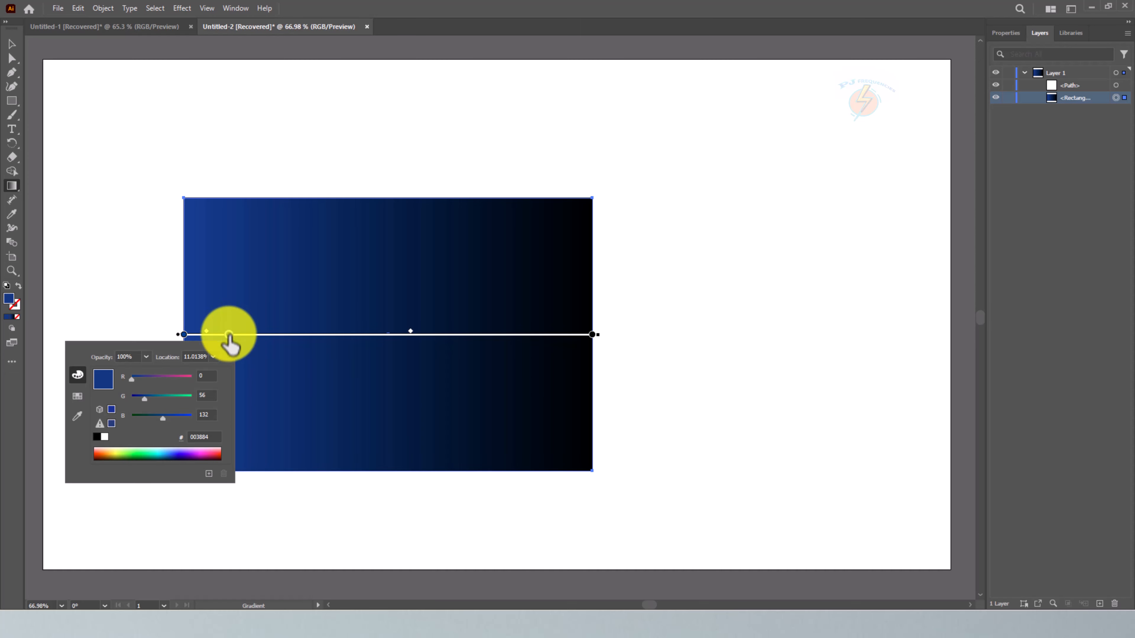
left_click(142, 453)
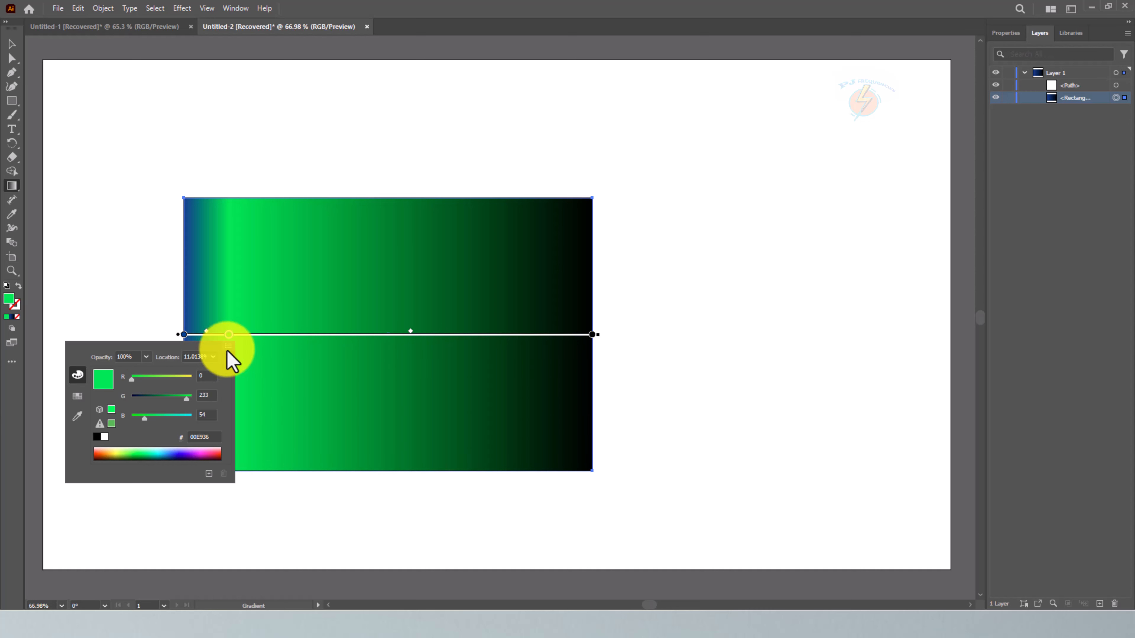
left_click(231, 338)
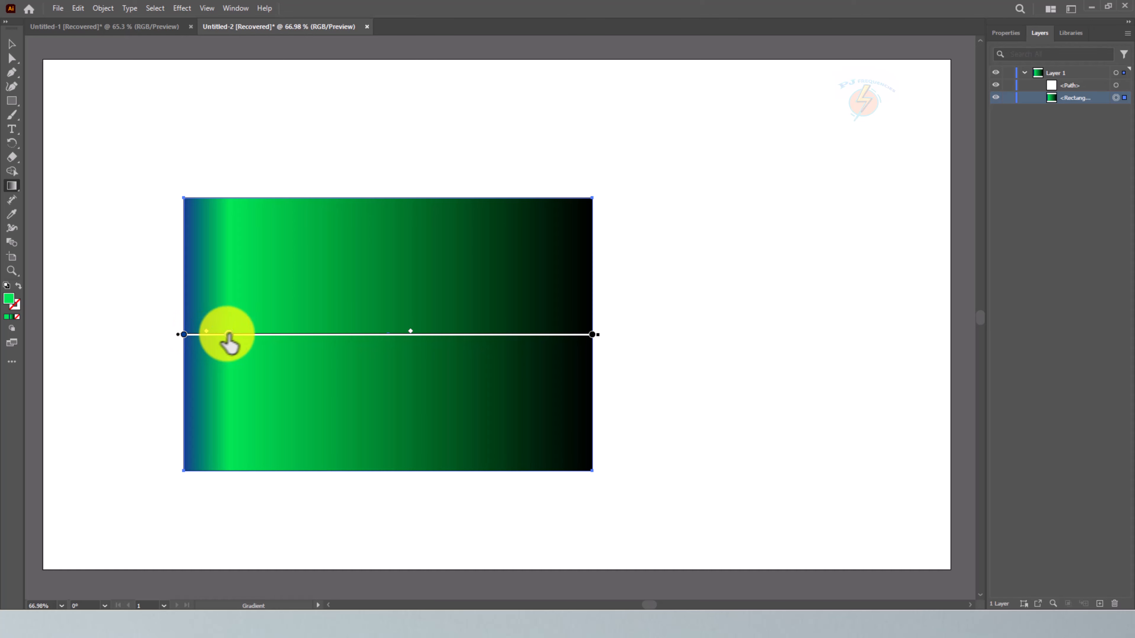
left_click_drag(230, 340, 377, 334)
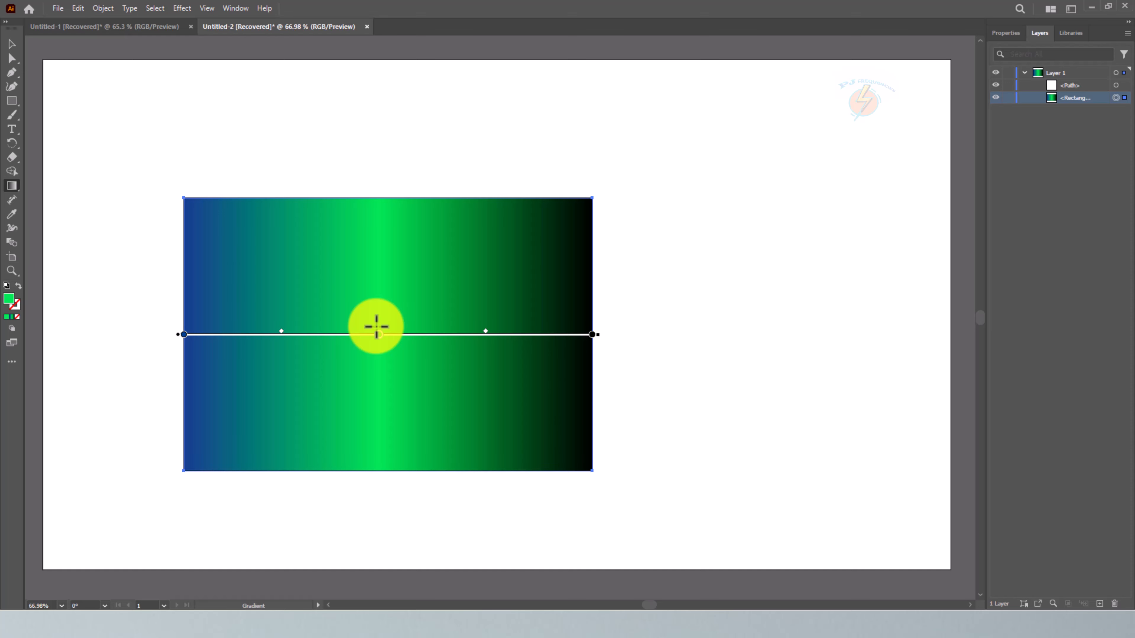
Sketch vertical and horizontal axes labelled y and x beside the gradient rectangle with the Paintbrush, adding a diagonal line from their origin.
key("b")
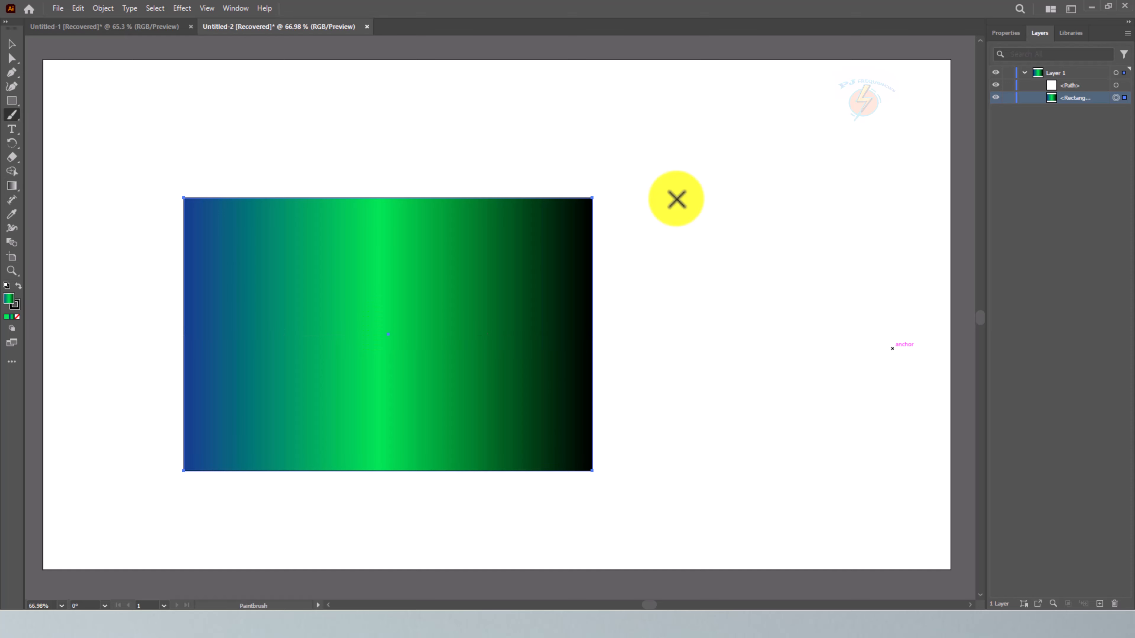
mouse_move(667, 115)
left_mouse_down()
mouse_move(675, 279)
mouse_move(850, 279)
left_mouse_up()
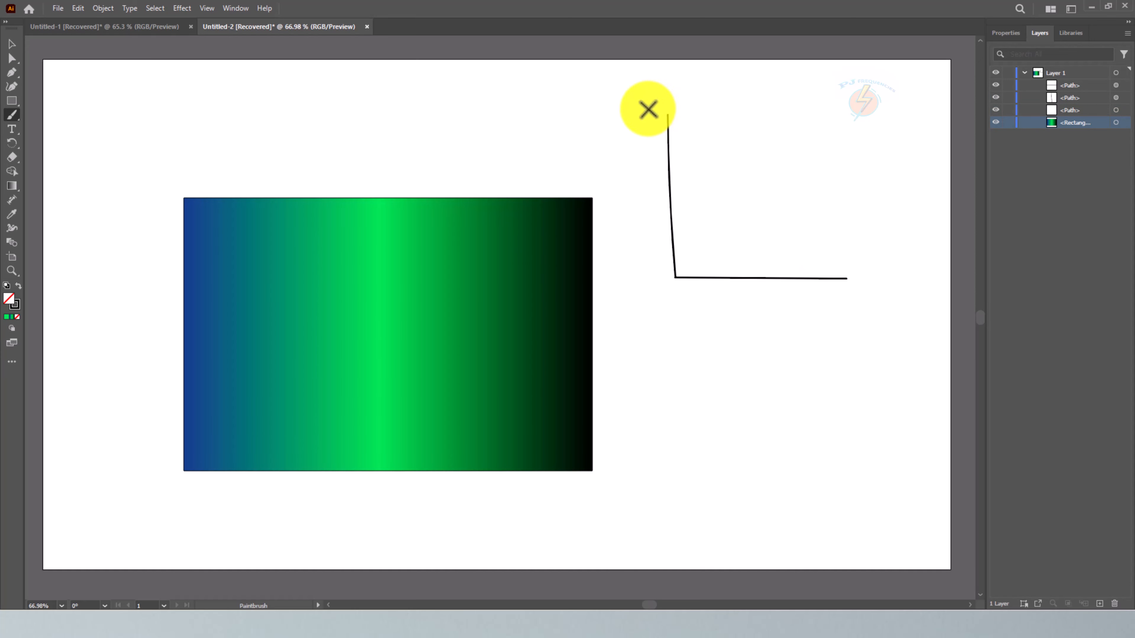
mouse_move(647, 108)
left_mouse_down()
mouse_move(658, 140)
mouse_move(661, 121)
mouse_move(663, 173)
left_mouse_up()
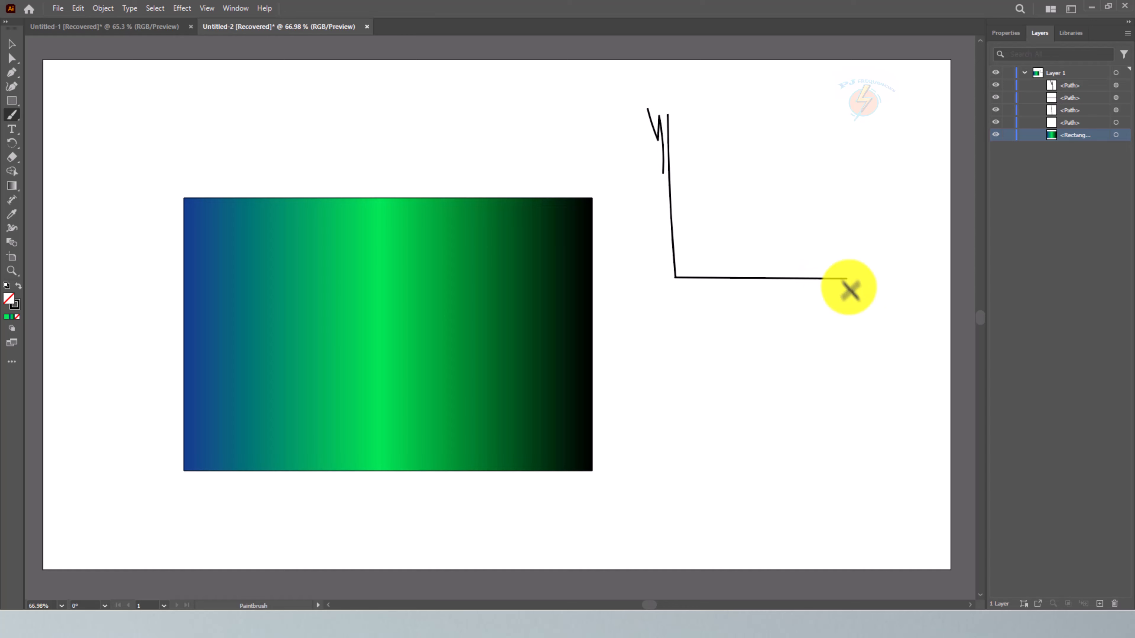
mouse_move(848, 288)
left_mouse_down()
mouse_move(873, 324)
mouse_move(839, 332)
left_mouse_up()
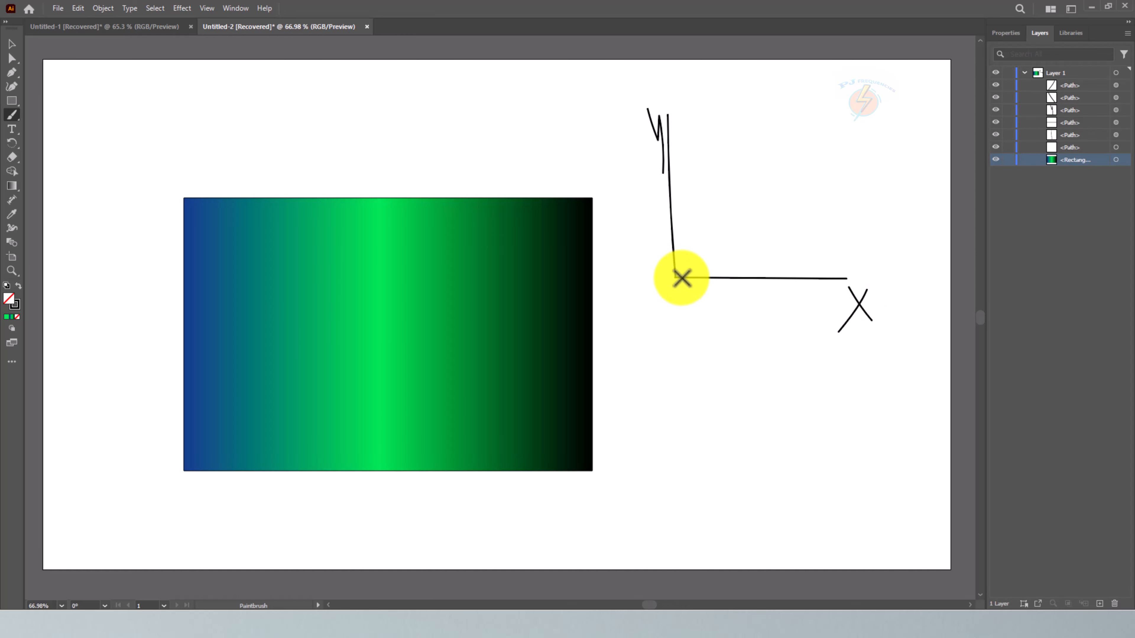
left_click_drag(677, 276, 778, 171)
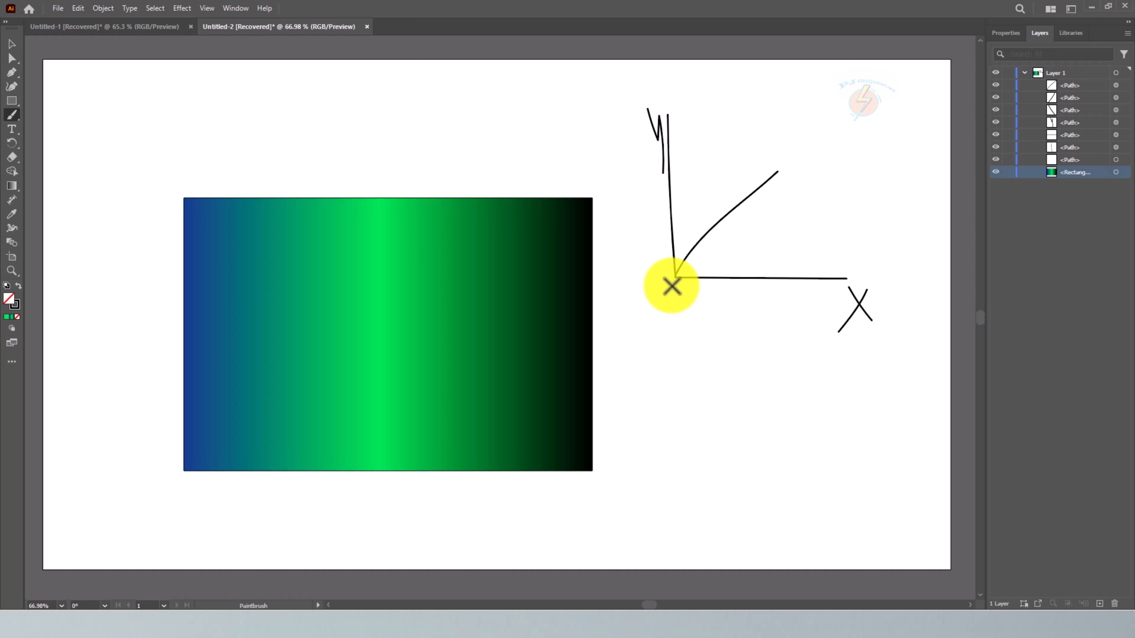
mouse_move(678, 290)
left_mouse_down()
mouse_move(691, 293)
mouse_move(675, 296)
left_mouse_up()
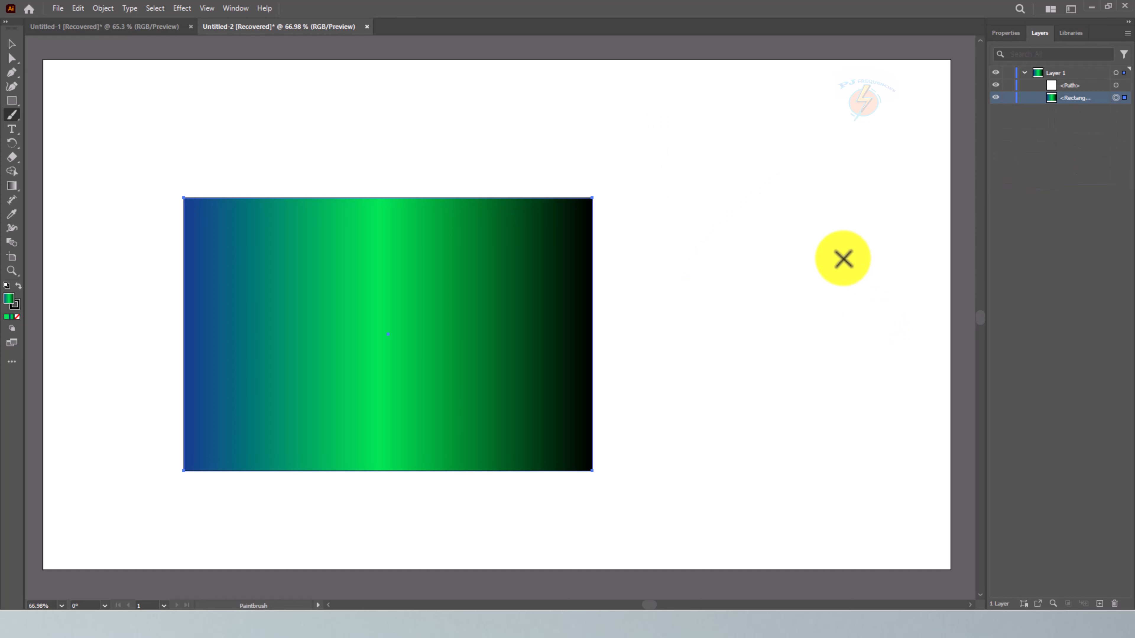
Sketch a freehand box outline beside the gradient rectangle, mark its lower-left corner, and write the labels x, y and 2D around it.
mouse_move(644, 156)
left_mouse_down()
mouse_move(793, 145)
mouse_move(875, 270)
mouse_move(829, 291)
mouse_move(664, 266)
mouse_move(651, 158)
left_mouse_up()
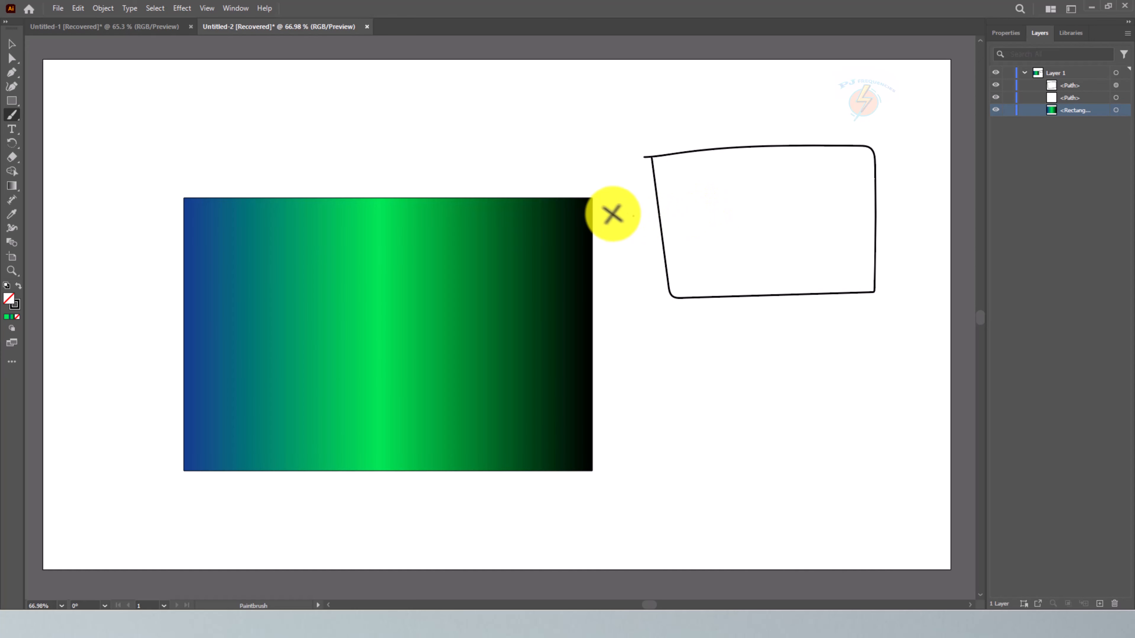
mouse_move(612, 212)
left_mouse_down()
mouse_move(634, 234)
mouse_move(609, 244)
left_mouse_up()
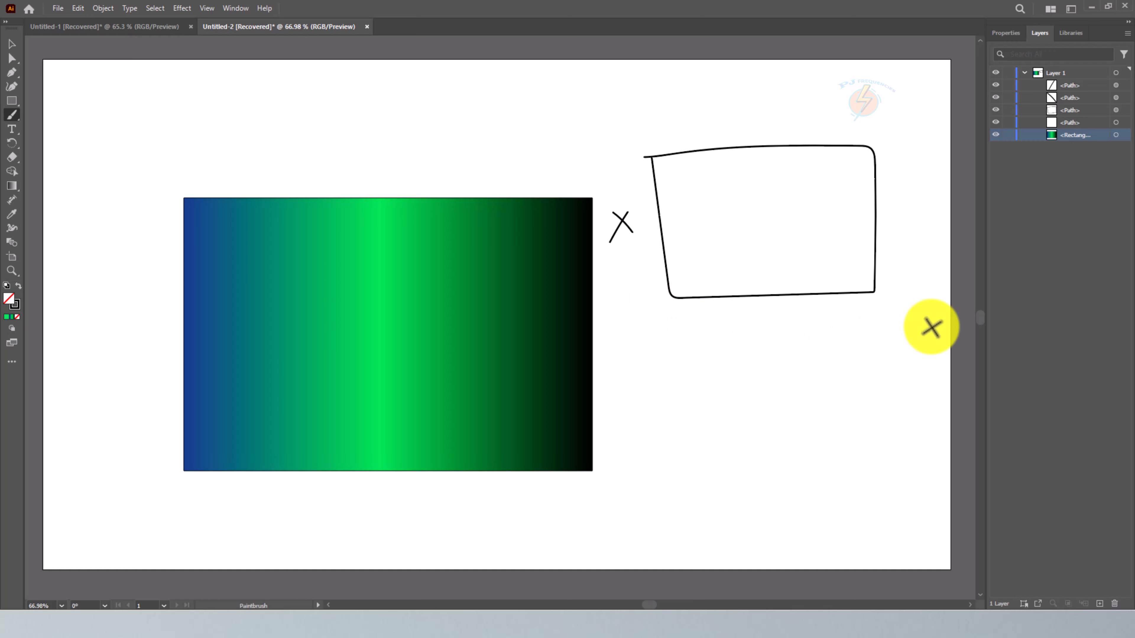
mouse_move(870, 304)
left_mouse_down()
mouse_move(881, 303)
mouse_move(878, 338)
left_mouse_up()
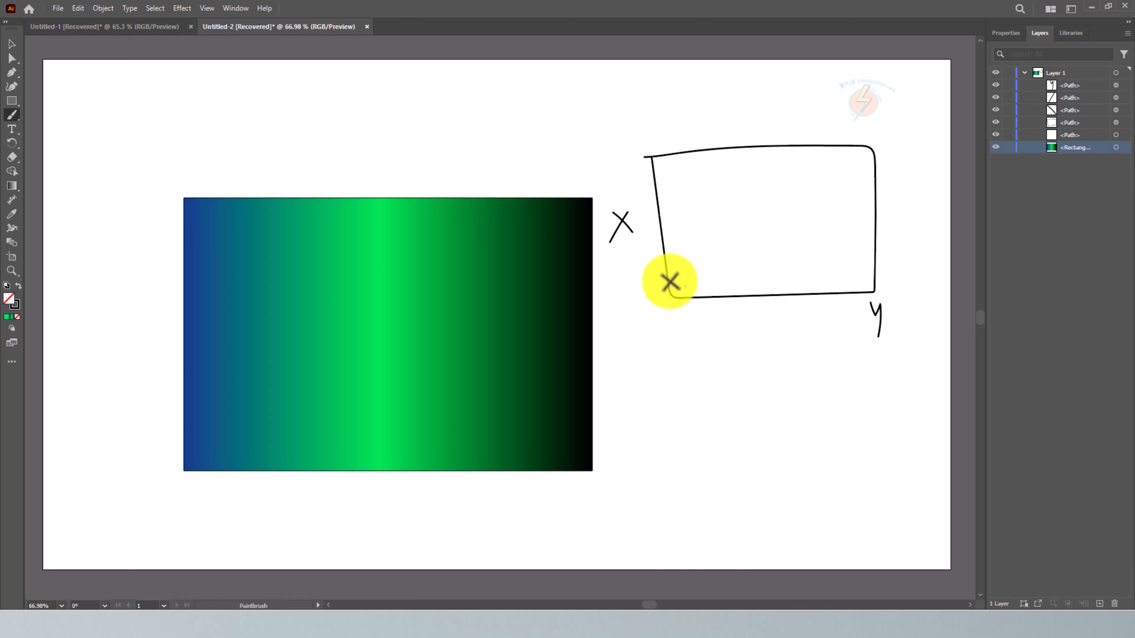
left_click_drag(671, 298, 659, 235)
mouse_move(713, 402)
left_mouse_down()
mouse_move(722, 426)
mouse_move(737, 411)
mouse_move(749, 420)
left_mouse_up()
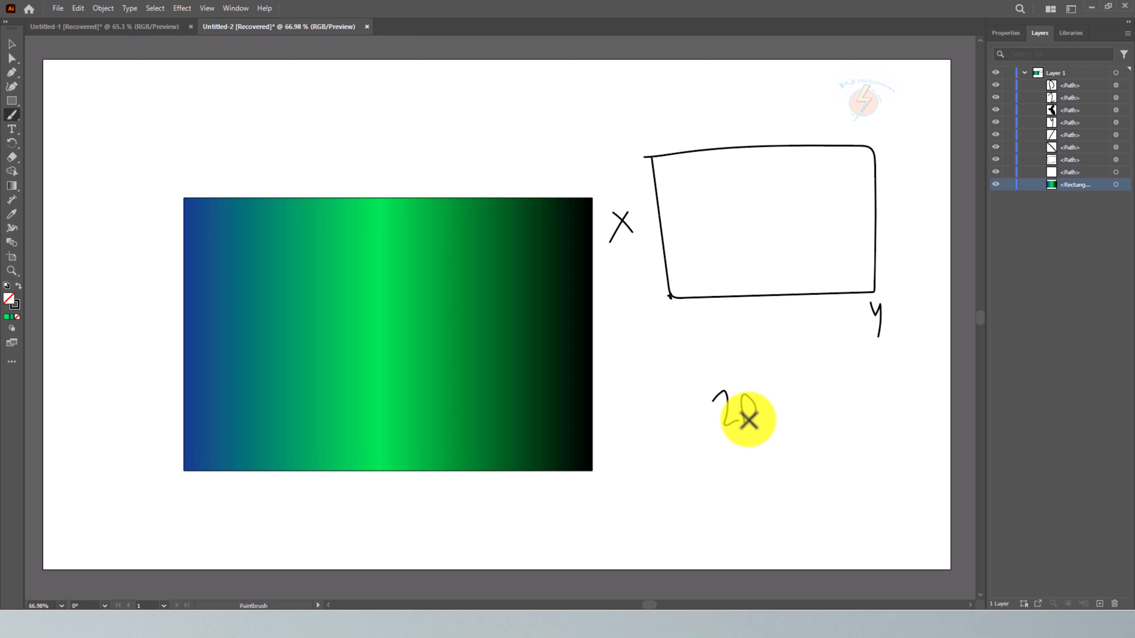
Draw the inner perspective lines of the box to form its side walls, back wall and floor.
left_click_drag(672, 296, 731, 214)
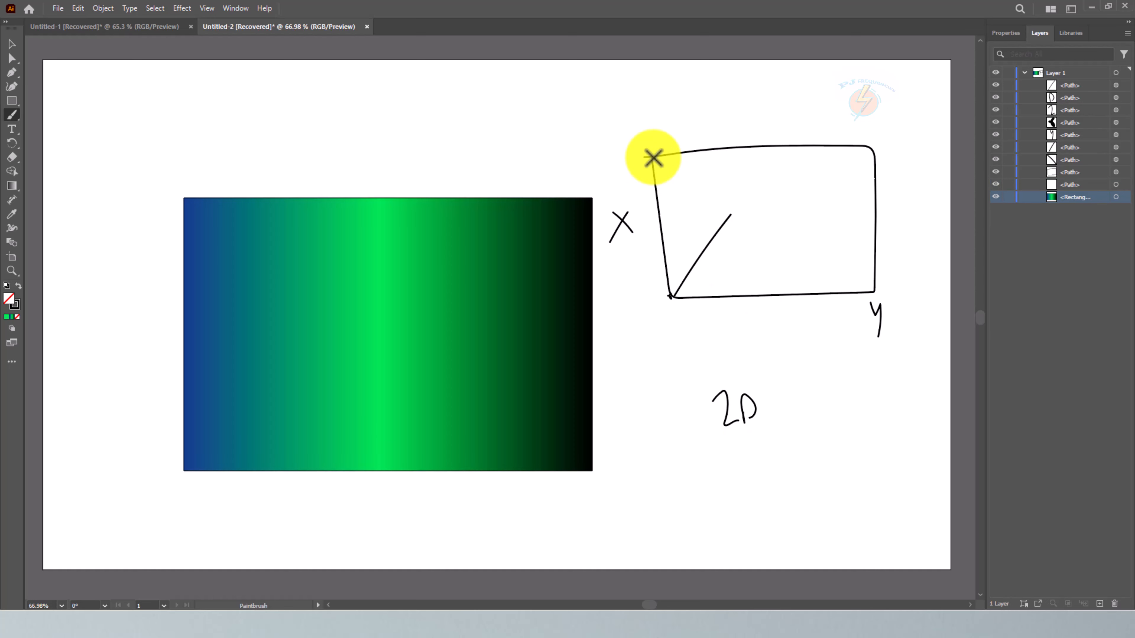
mouse_move(644, 157)
left_mouse_down()
mouse_move(739, 156)
mouse_move(734, 217)
left_mouse_up()
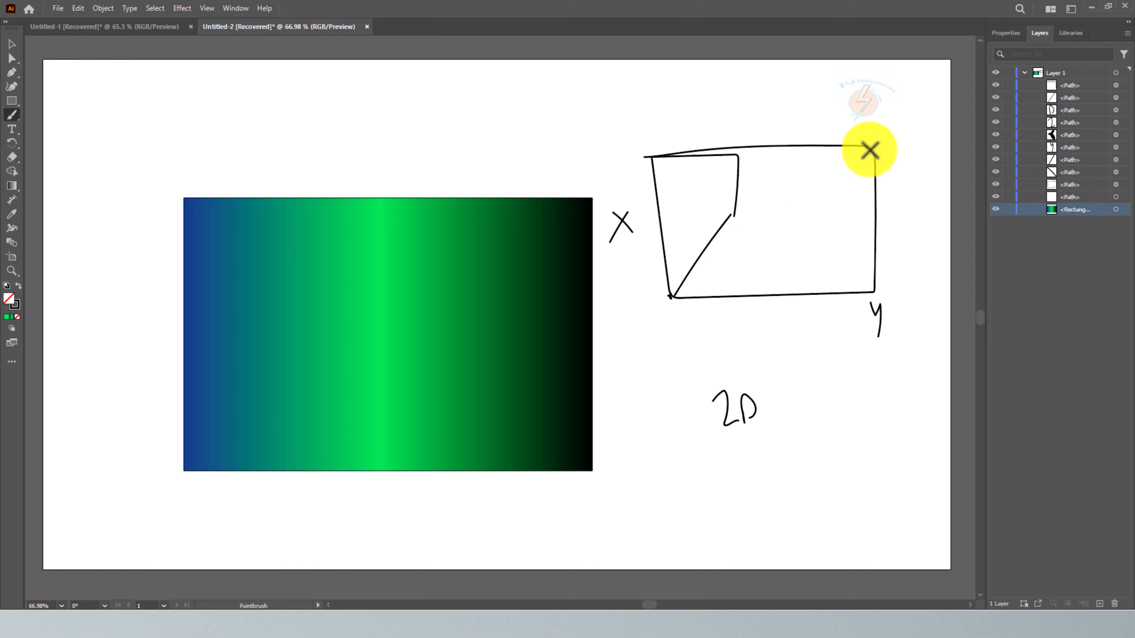
mouse_move(870, 150)
left_mouse_down()
mouse_move(825, 157)
mouse_move(826, 276)
mouse_move(877, 293)
left_mouse_up()
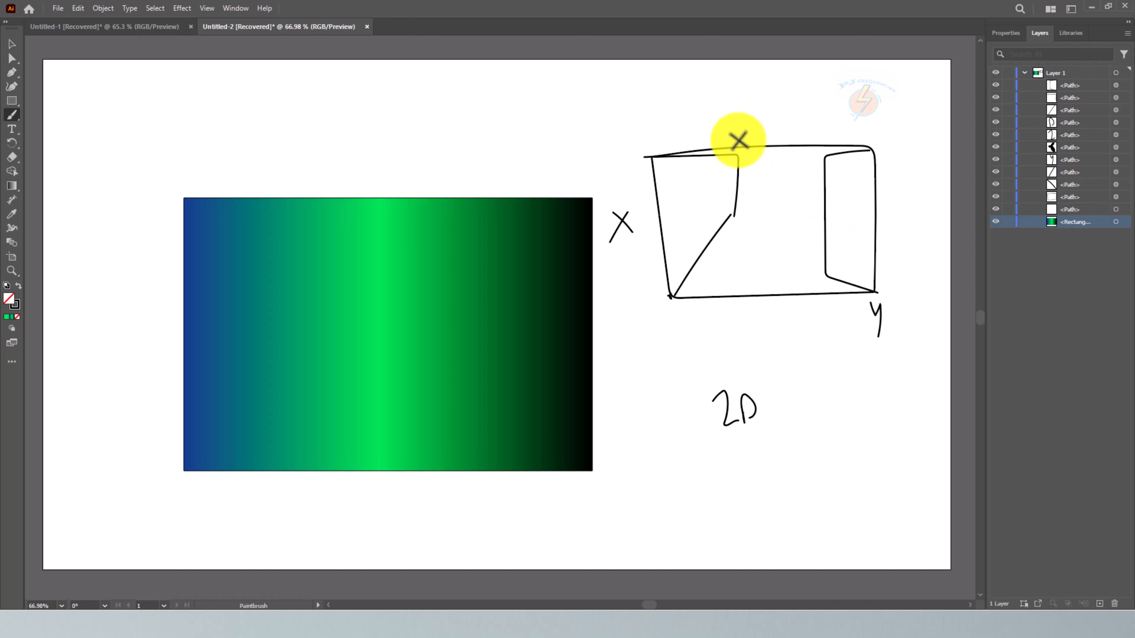
left_click_drag(735, 157, 825, 157)
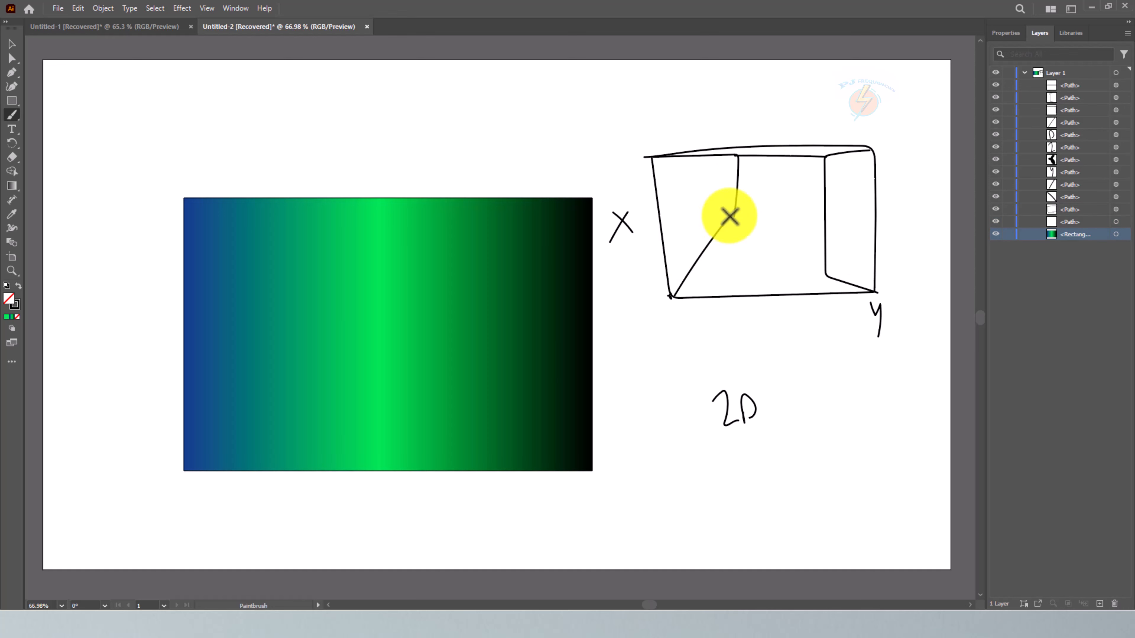
mouse_move(730, 217)
left_mouse_down()
mouse_move(829, 255)
mouse_move(785, 282)
mouse_move(668, 298)
left_mouse_up()
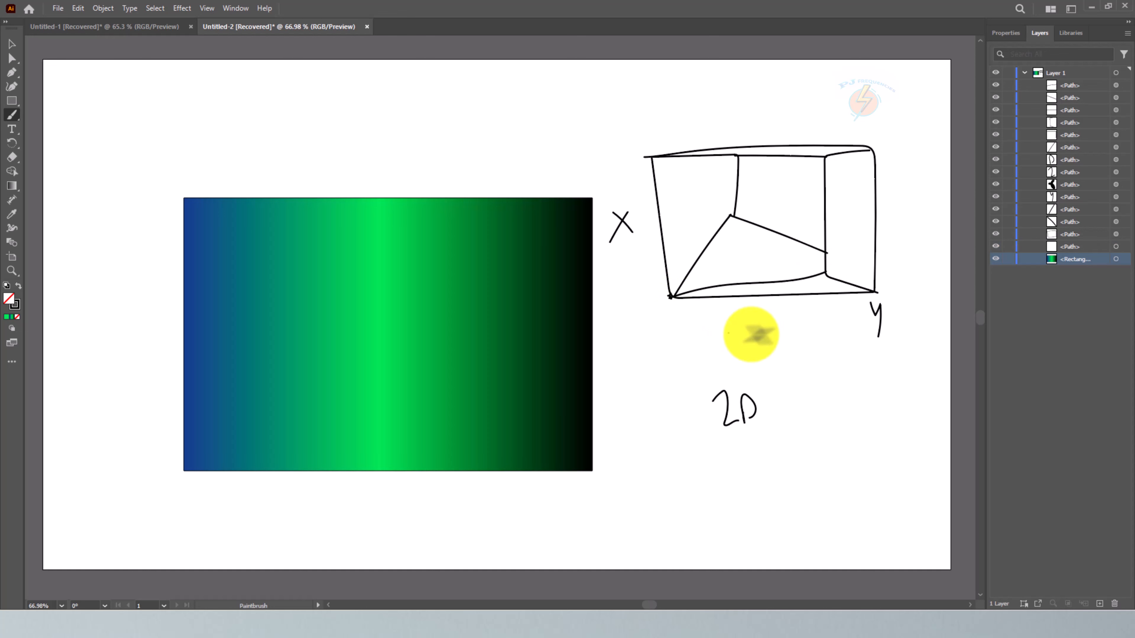
Paint short shading strokes on the sketched box's walls and a scribble on its floor, and write 3D beside it.
mouse_move(832, 194)
left_mouse_down()
mouse_move(865, 192)
mouse_move(864, 227)
left_mouse_up()
left_click_drag(836, 248, 857, 247)
left_click_drag(841, 172, 859, 173)
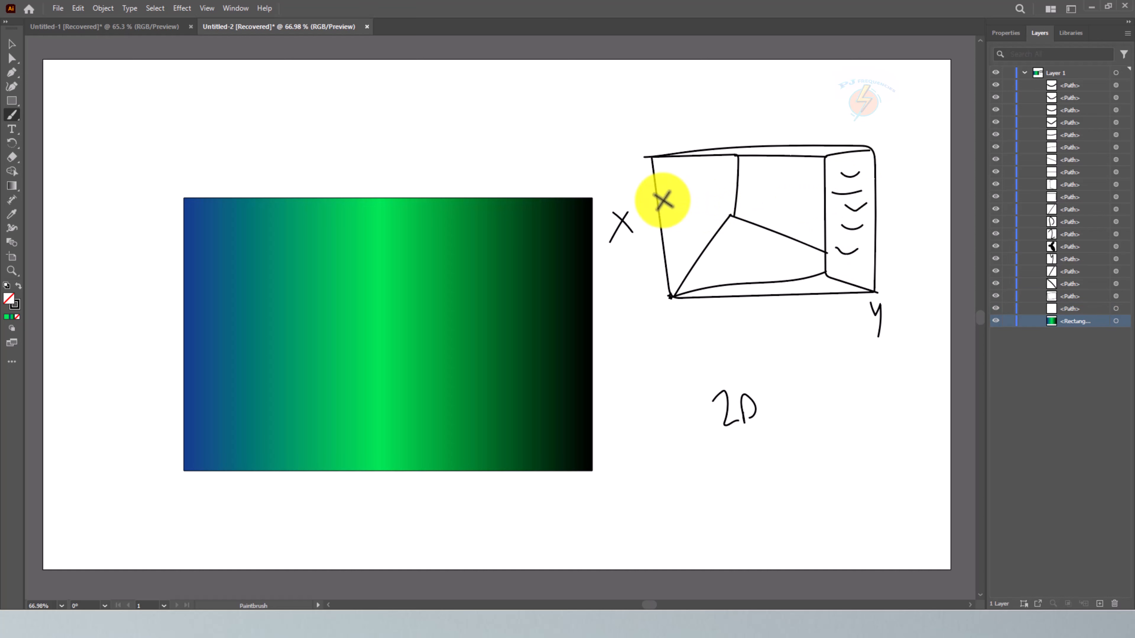
mouse_move(675, 191)
left_mouse_down()
mouse_move(702, 186)
mouse_move(722, 216)
left_mouse_up()
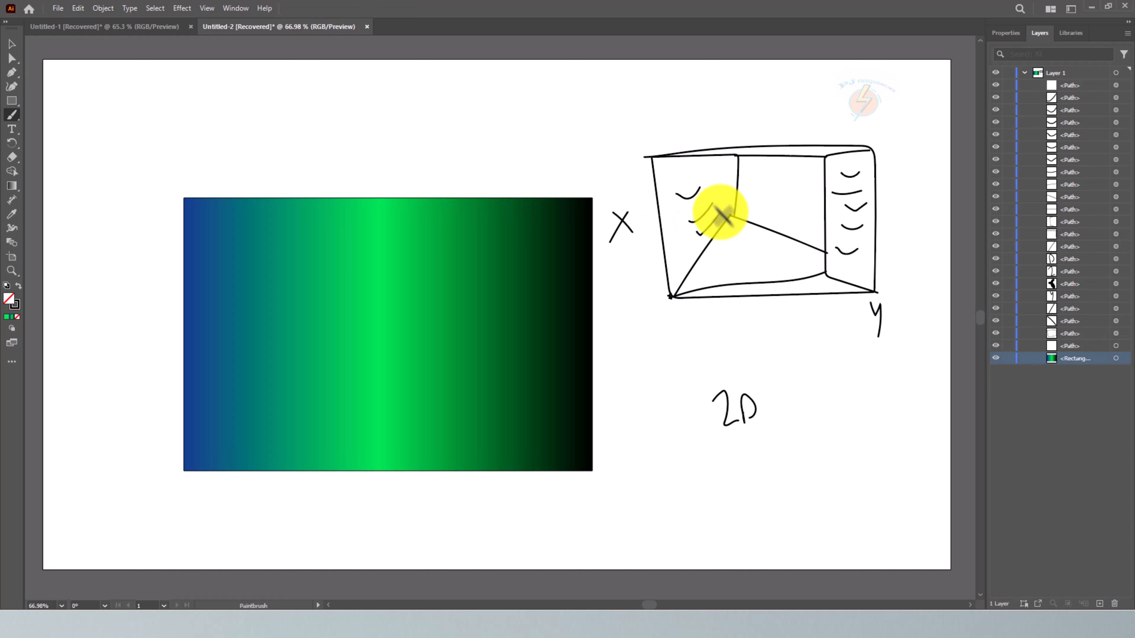
mouse_move(768, 180)
left_mouse_down()
mouse_move(802, 180)
mouse_move(802, 199)
left_mouse_up()
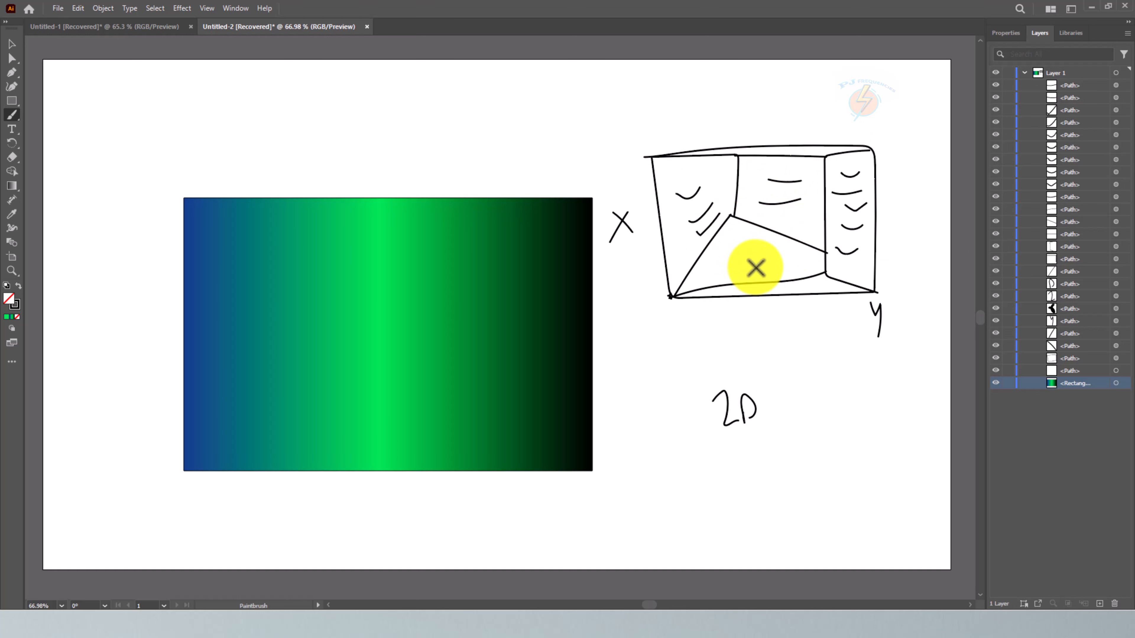
left_click_drag(755, 267, 740, 254)
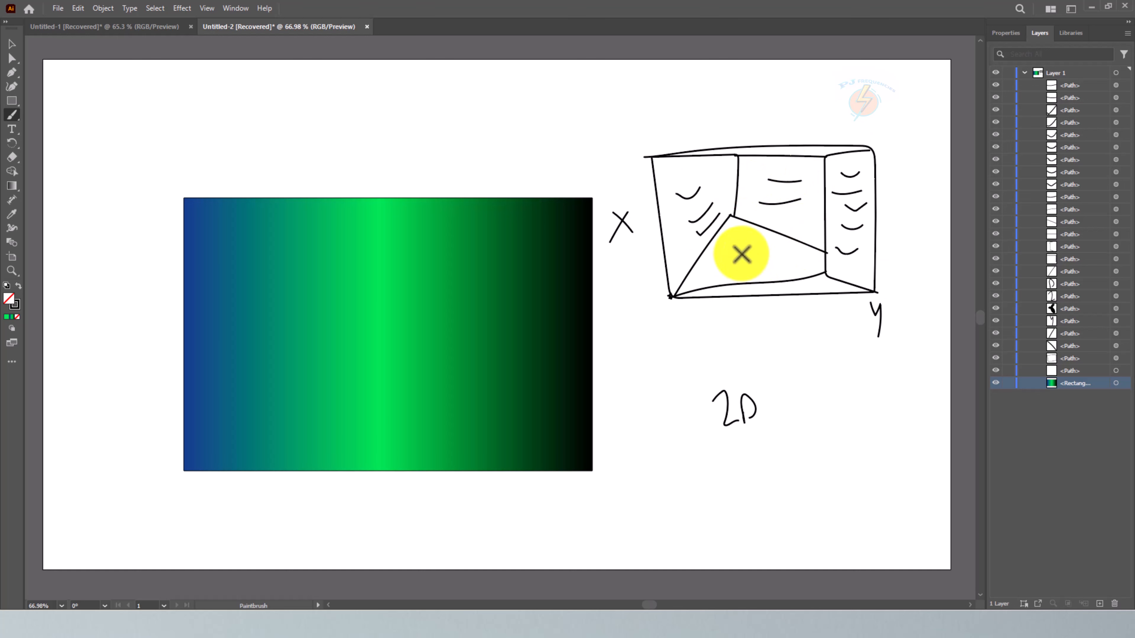
left_click_drag(894, 237, 907, 265)
left_click_drag(912, 244, 917, 264)
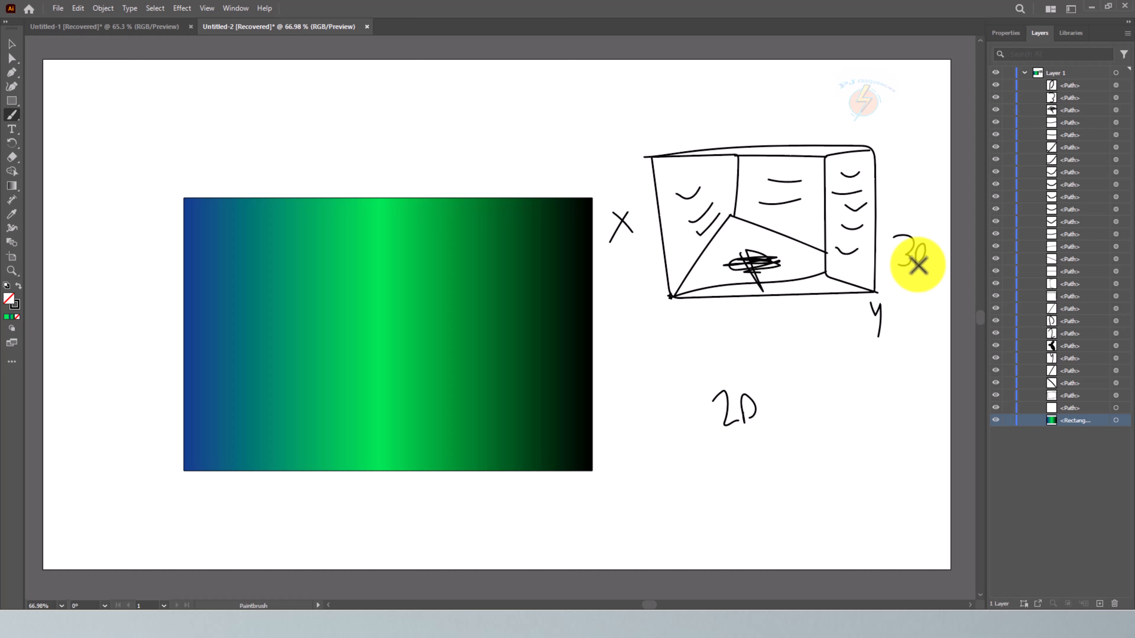
key("v")
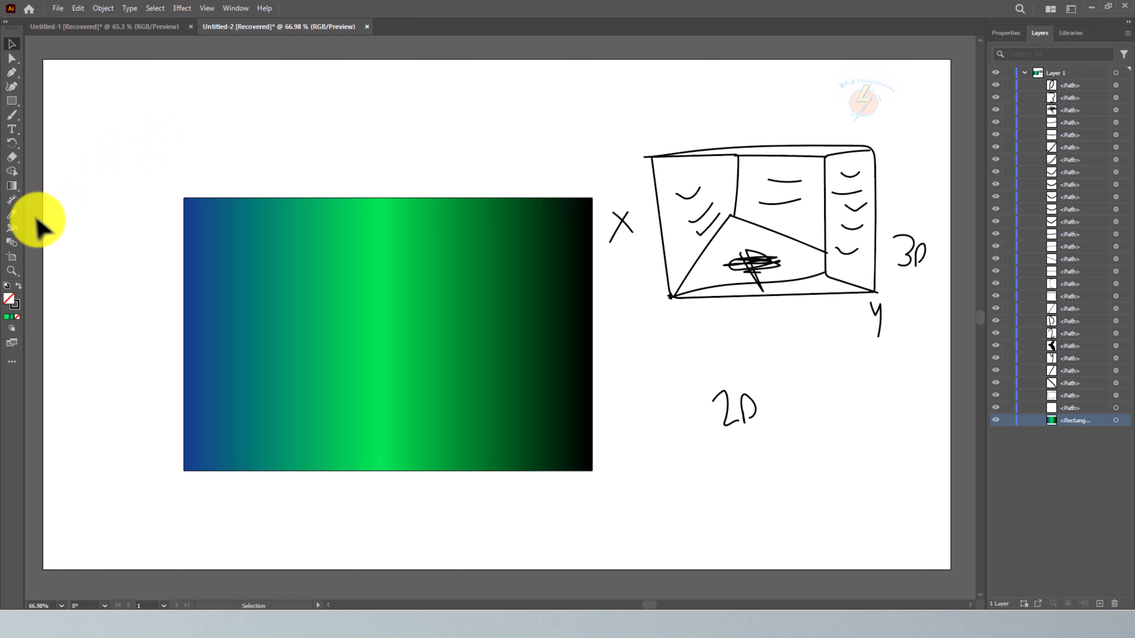
Draw a small, nearly square rectangle in the artboard's upper-left area, above the gradient rectangle.
left_click(18, 204)
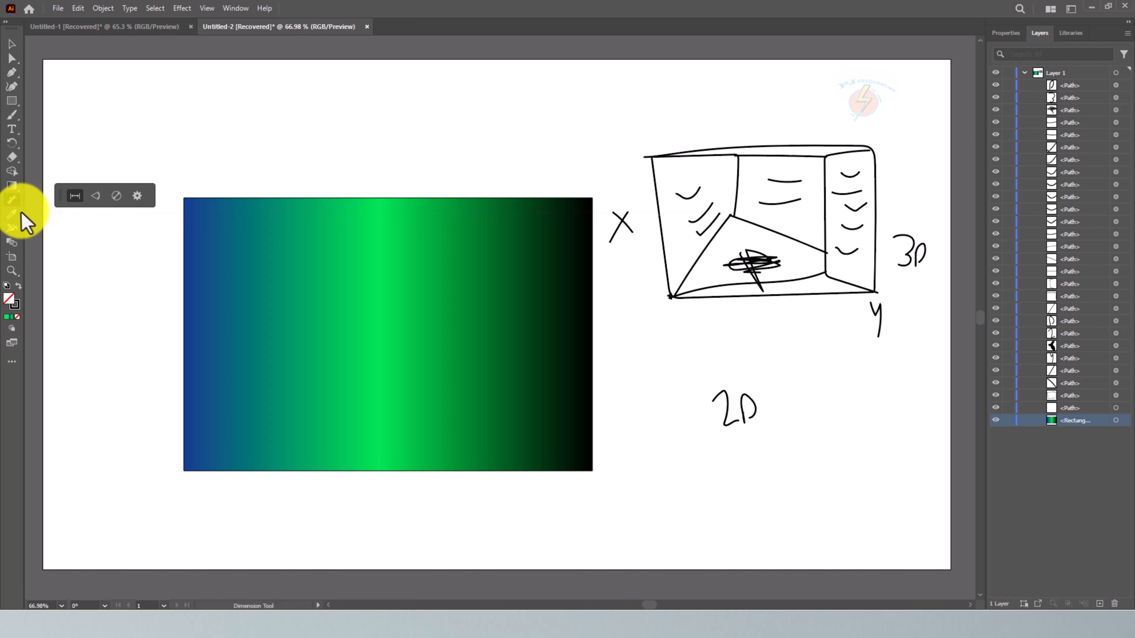
left_click(12, 214)
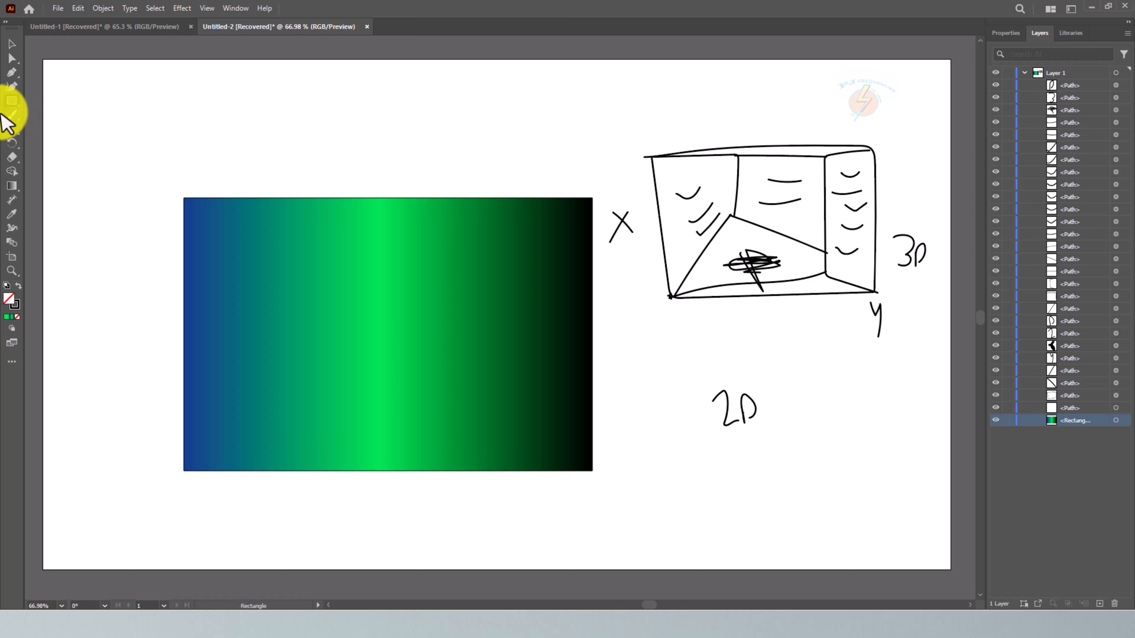
left_click(9, 104)
left_click_drag(98, 94, 187, 159)
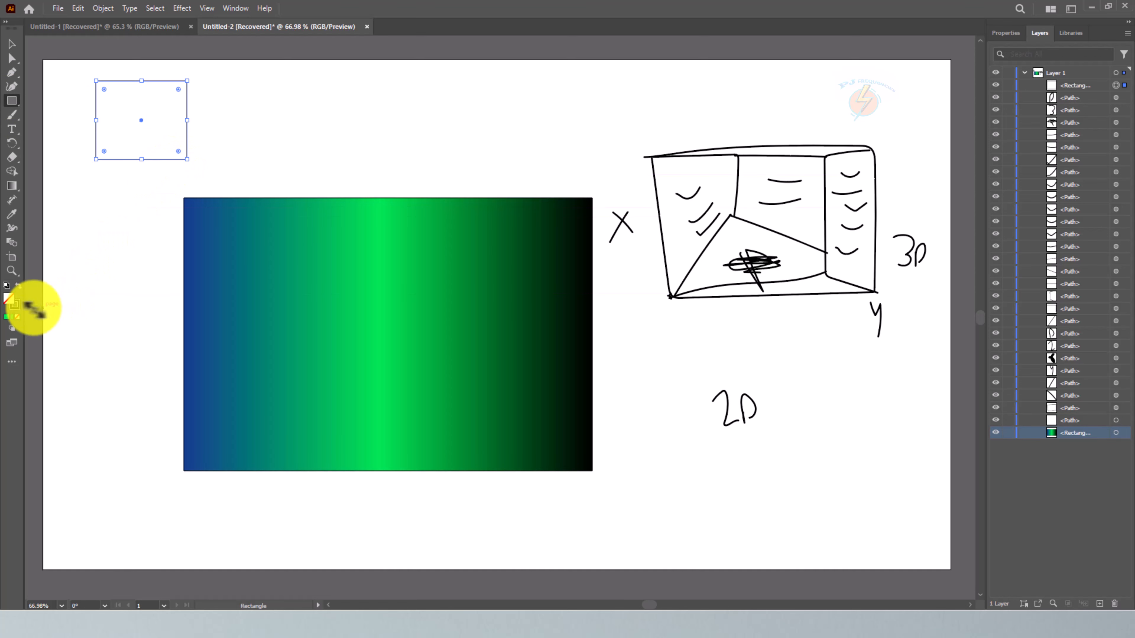
Fill the small upper-left rectangle with solid cyan, and set the fill colour to red with nothing selected.
left_click(6, 317)
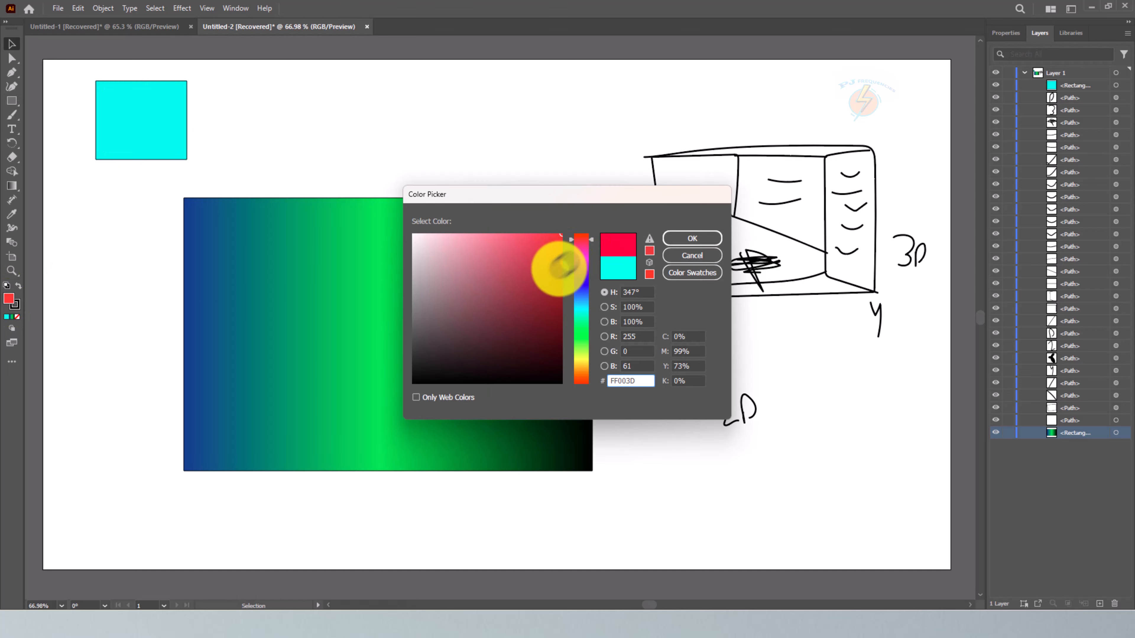
left_click(689, 240)
left_click(197, 188)
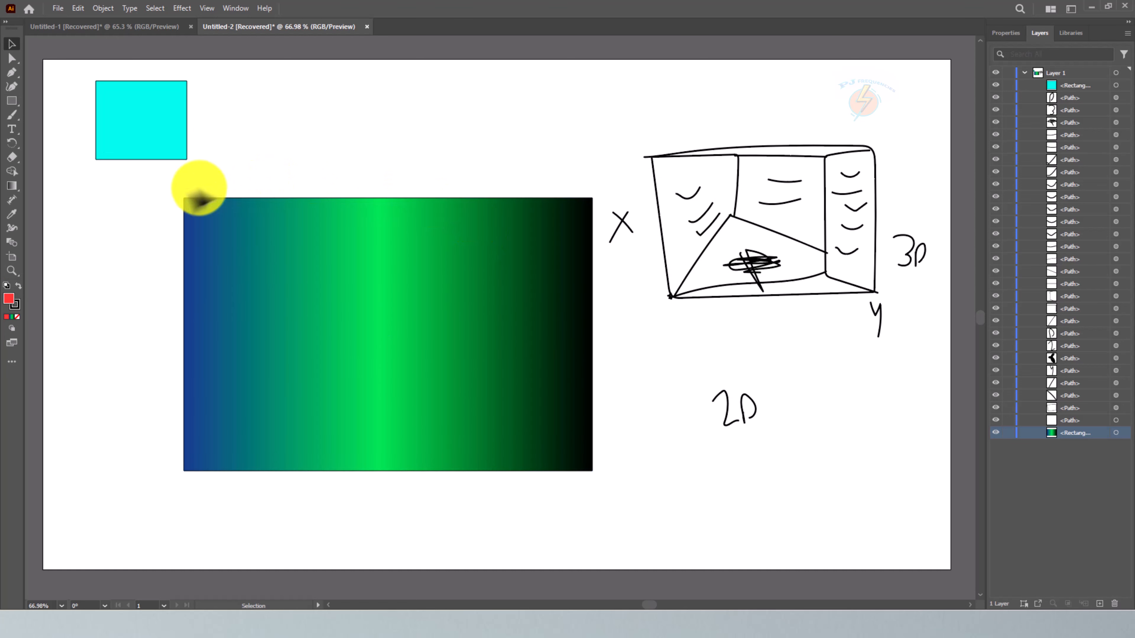
Copy the blue-green-black gradient from the large rectangle onto the small upper-left rectangle with the Eyedropper.
left_click(7, 218)
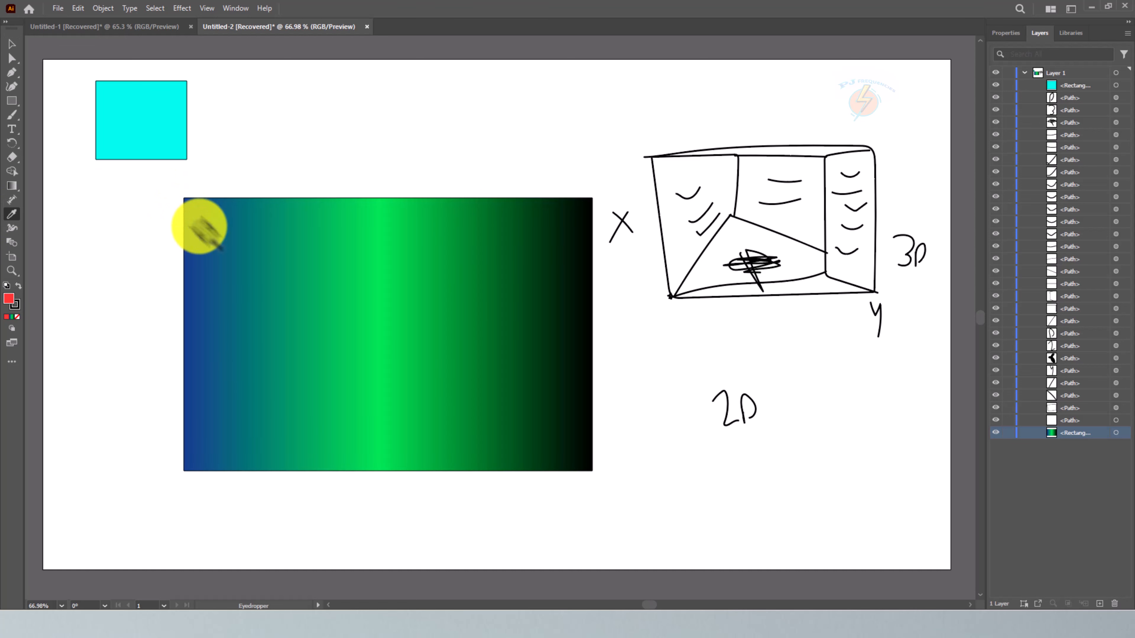
left_click(420, 280)
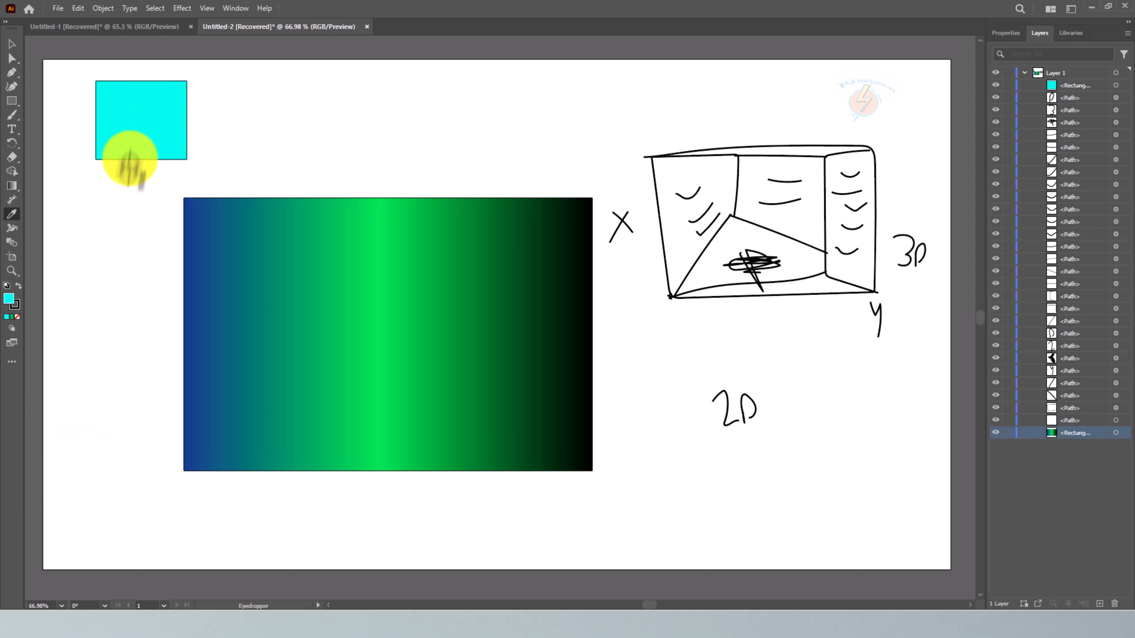
left_click(141, 143)
left_click(142, 142)
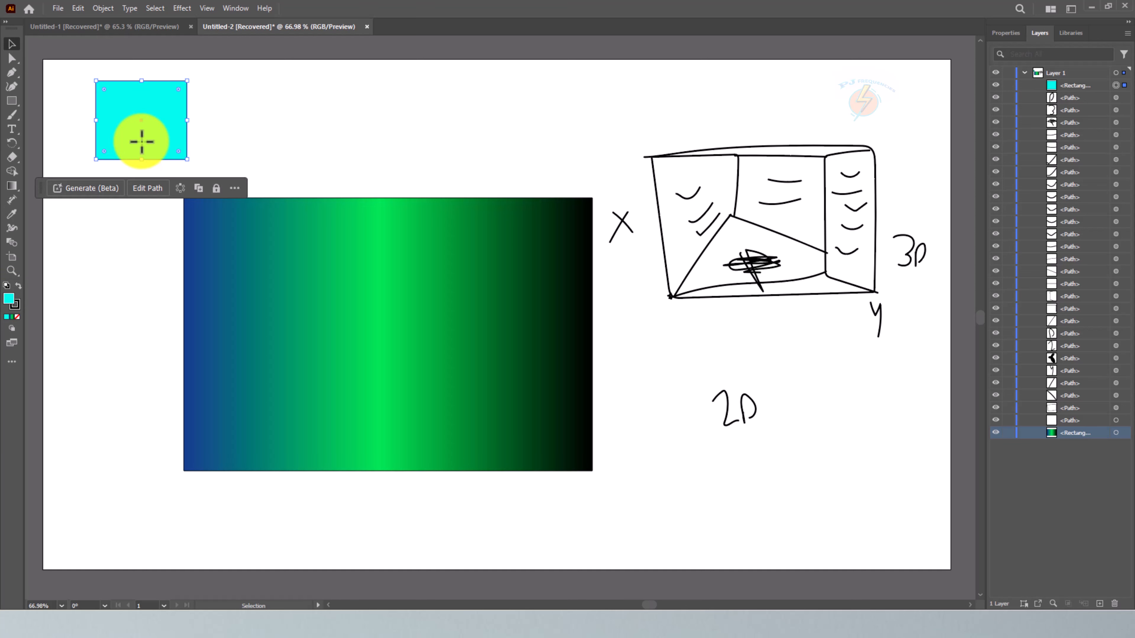
left_click(12, 214)
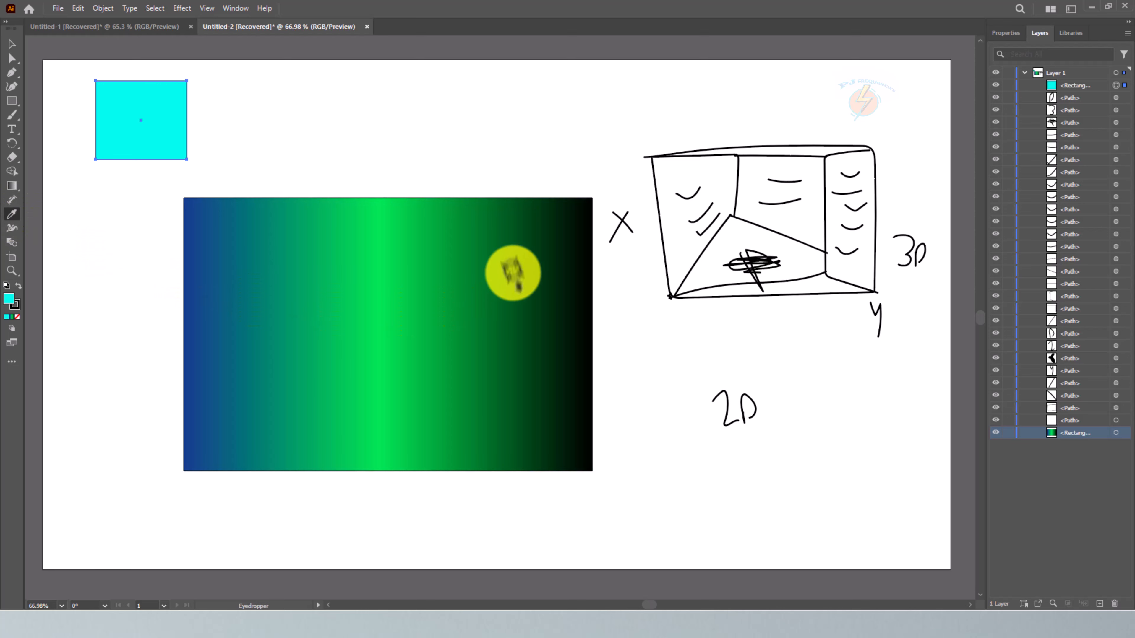
left_click(402, 309)
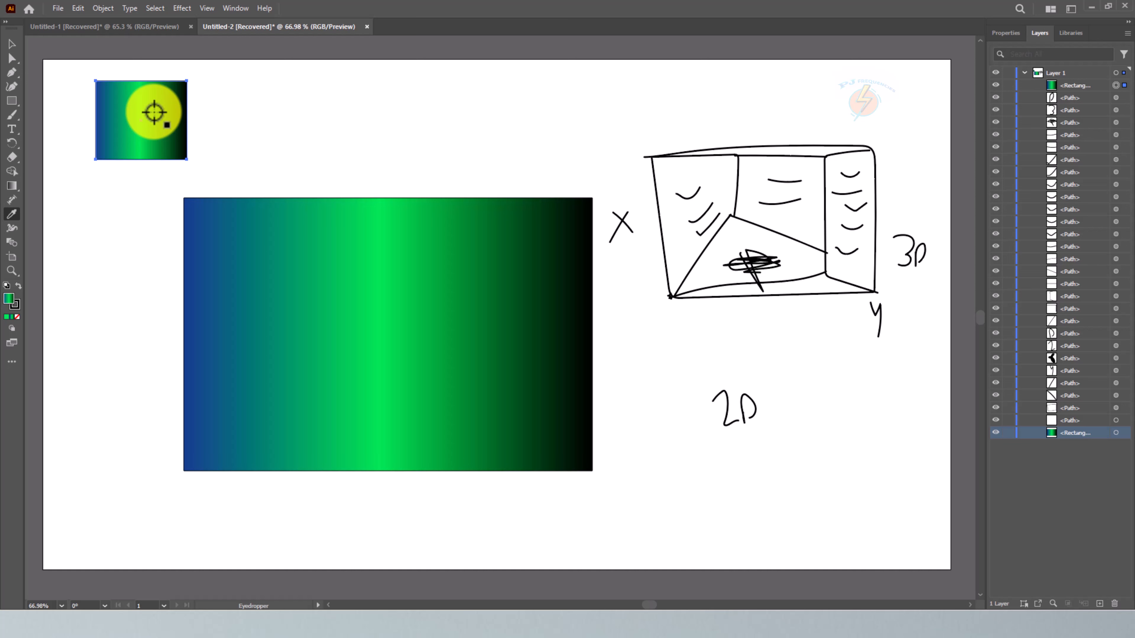
Draw two more gradient-filled rectangles in a row beside the small upper-left rectangle.
key("g")
left_click(15, 104)
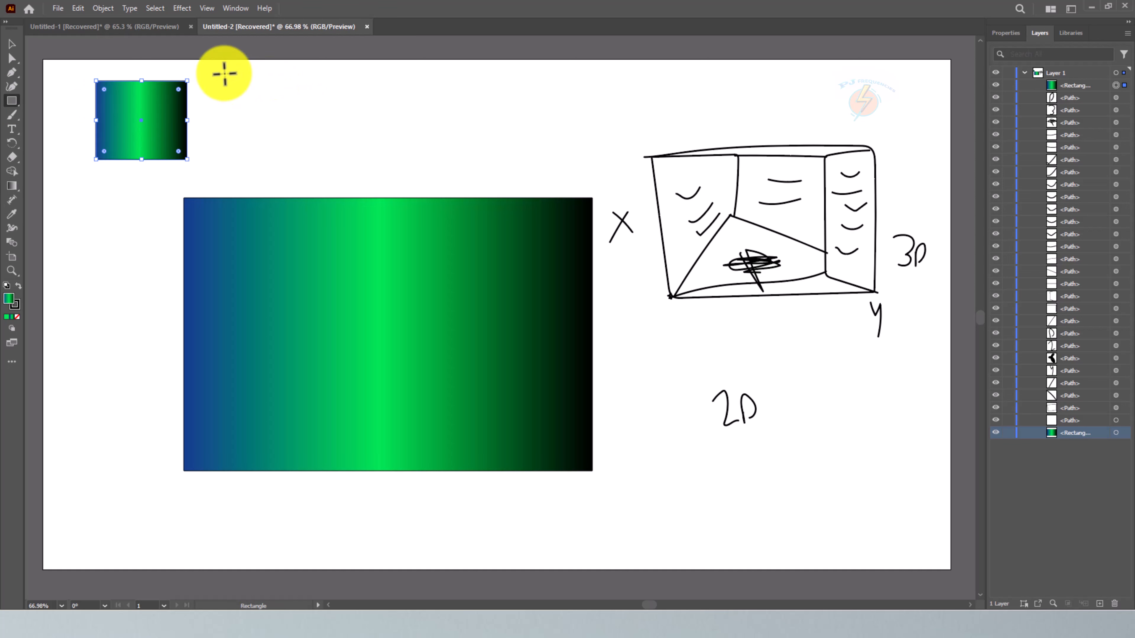
left_click_drag(223, 73, 373, 168)
left_click_drag(413, 69, 560, 162)
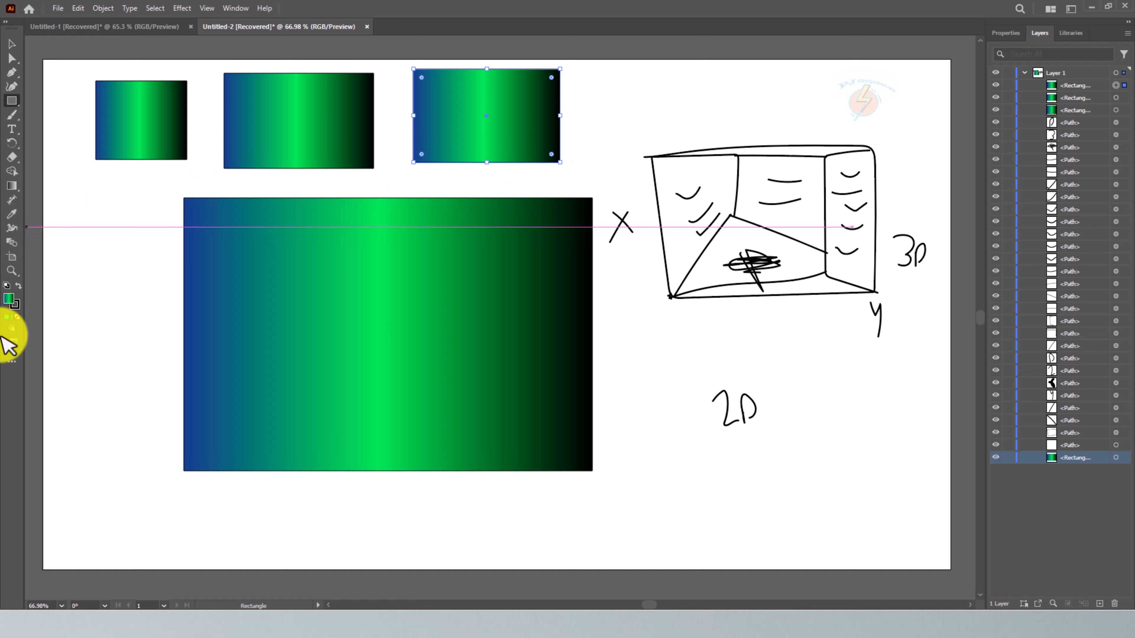
Change the large rectangle's fill from the gradient to solid turquoise.
left_click(12, 45)
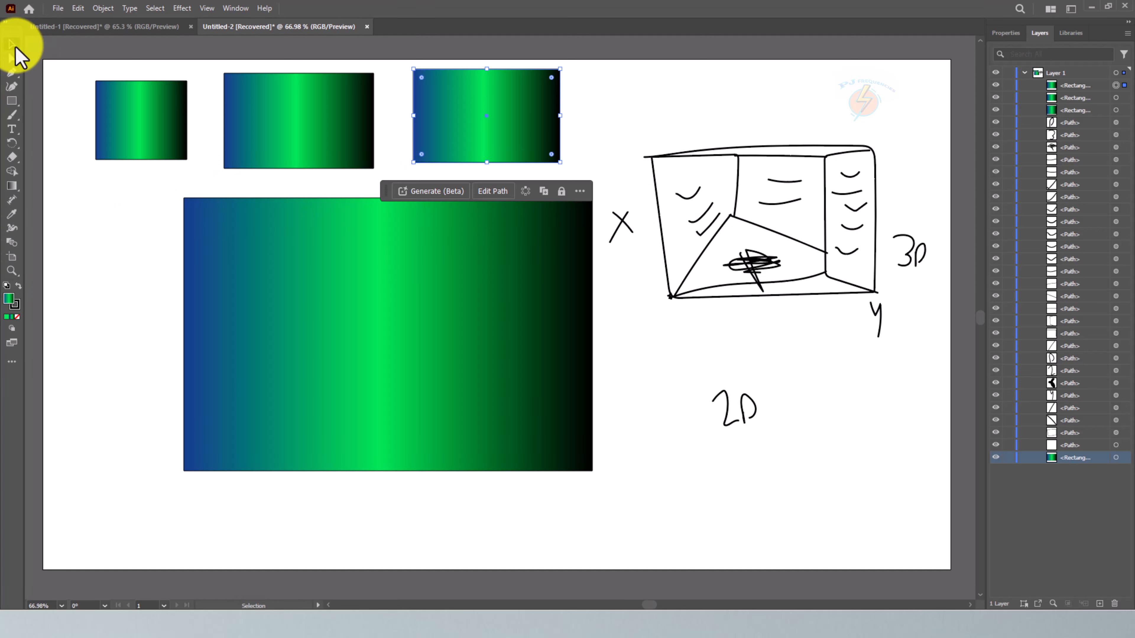
left_click(304, 275)
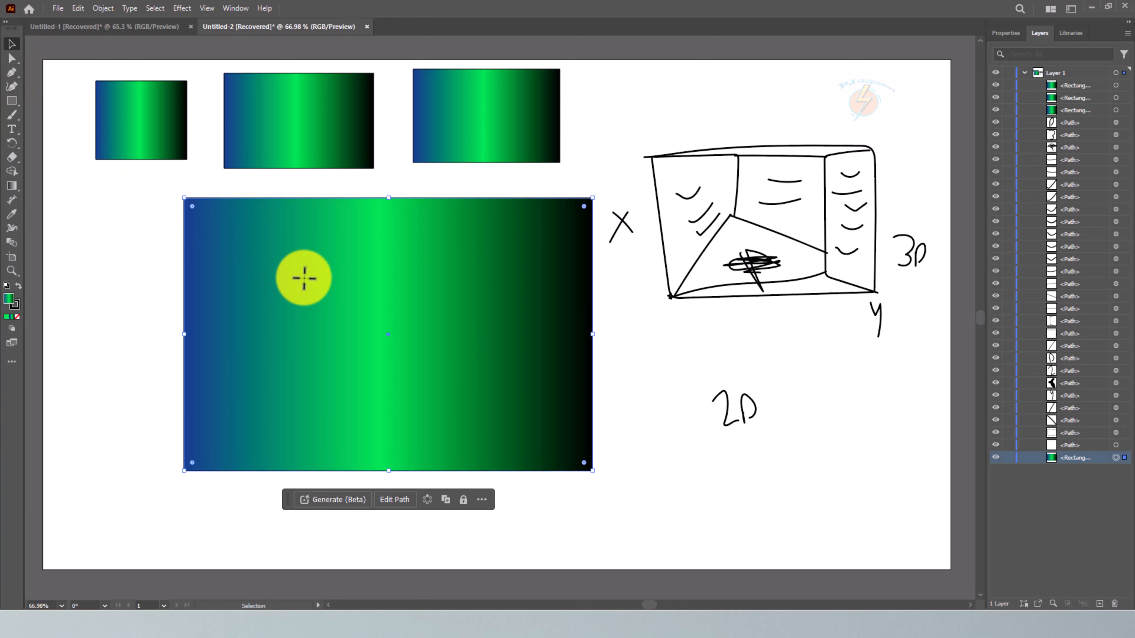
double_click(10, 300)
left_click_drag(545, 329, 562, 237)
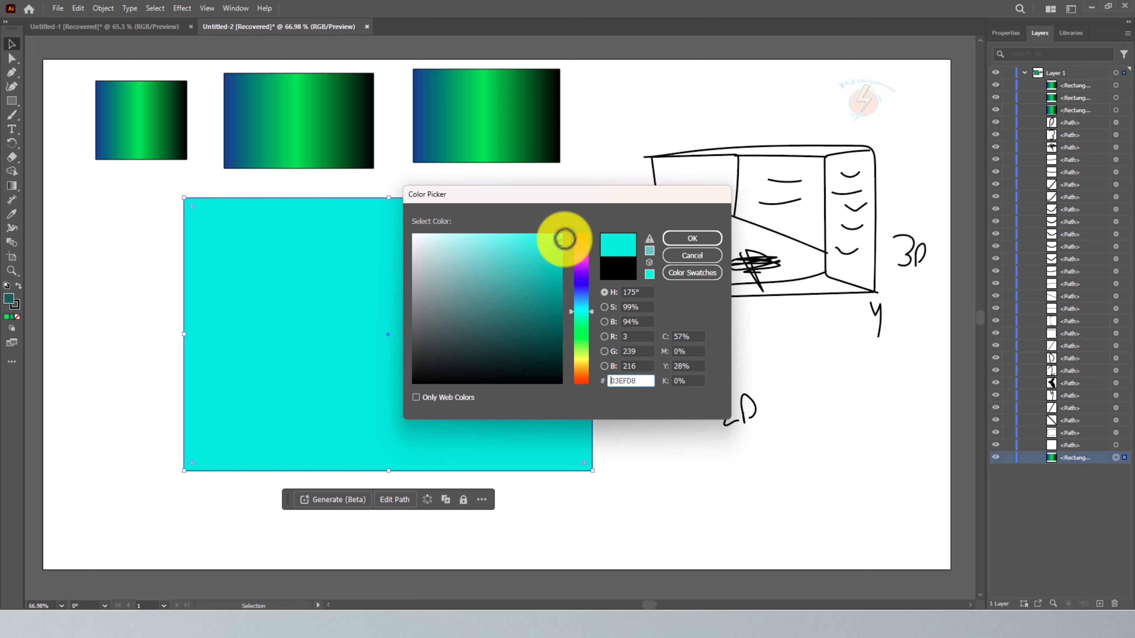
left_click(692, 238)
left_click(608, 241)
Sample the large rectangle's turquoise with the Eyedropper into the gradient of the three small rectangles.
left_click_drag(609, 175, 96, 114)
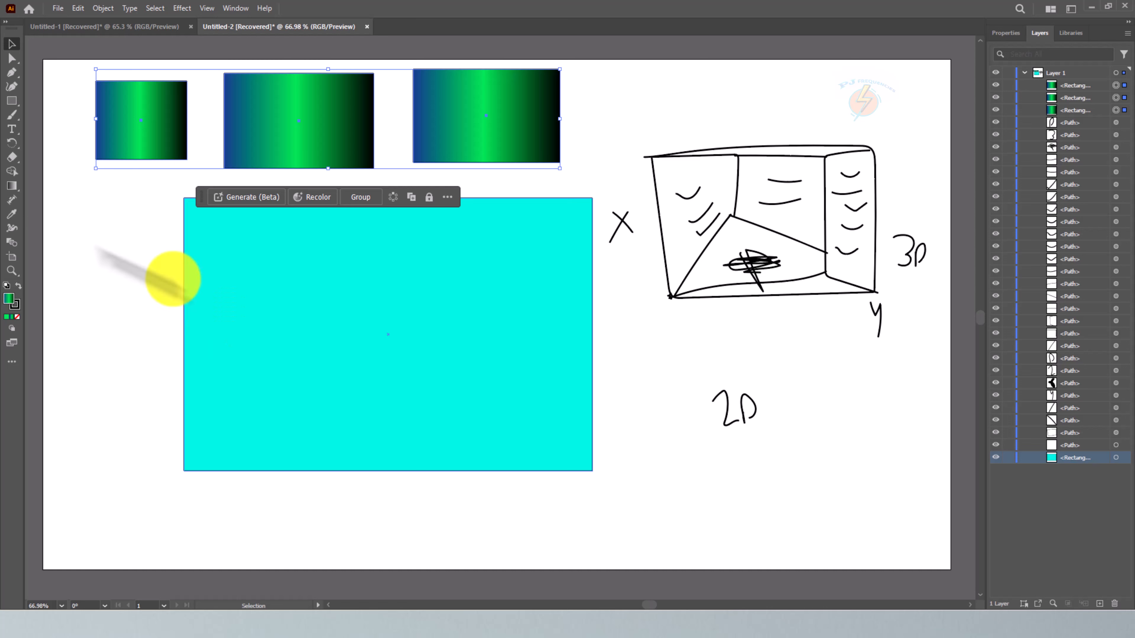
left_click(13, 215)
left_click(408, 328)
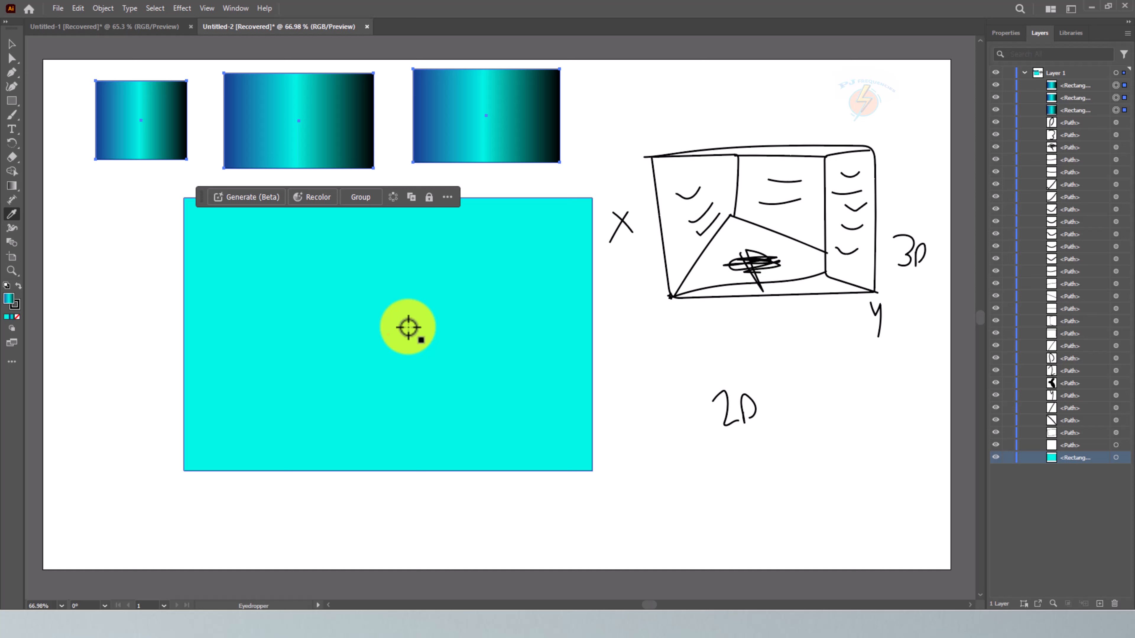
Switch the three small rectangles to a solid turquoise fill and back to the gradient fill.
left_click(6, 317)
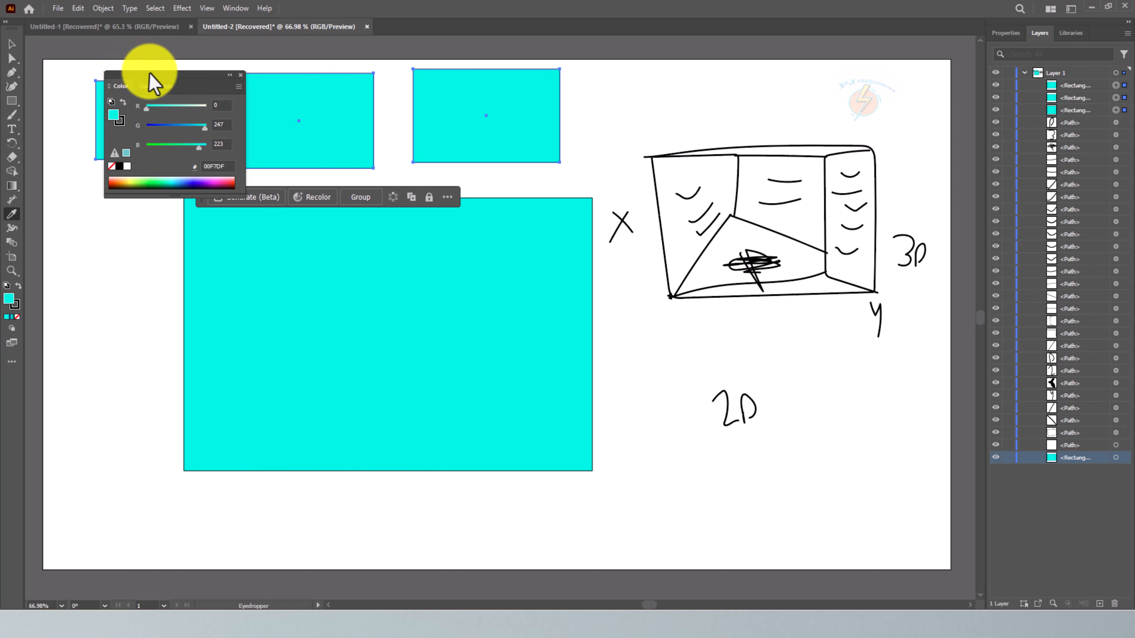
left_click_drag(152, 76, 654, 148)
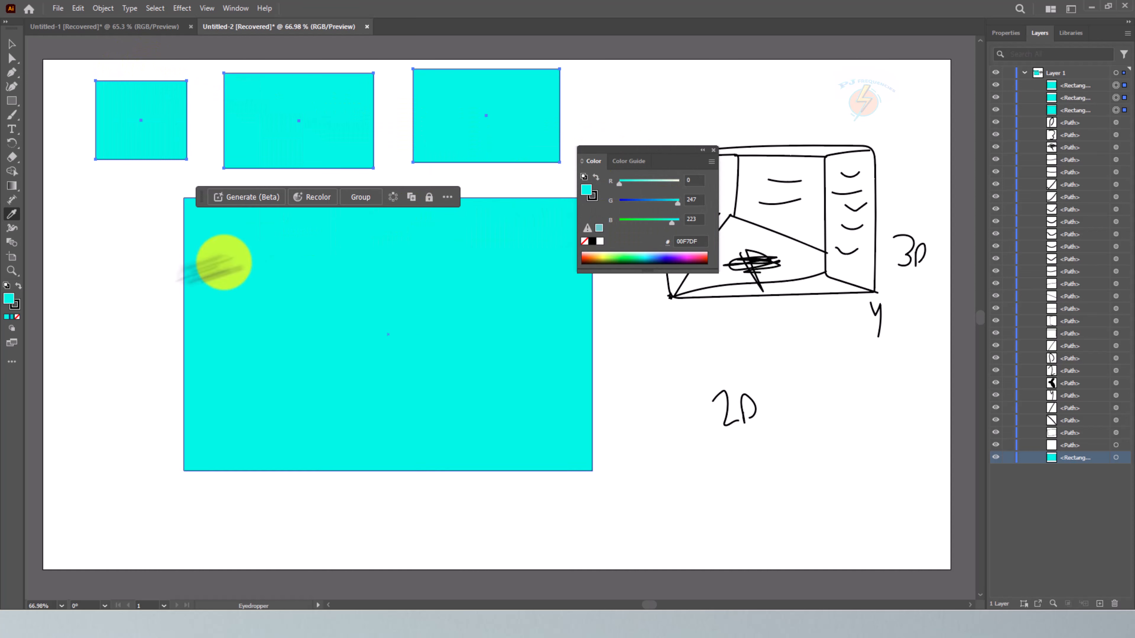
left_click(12, 317)
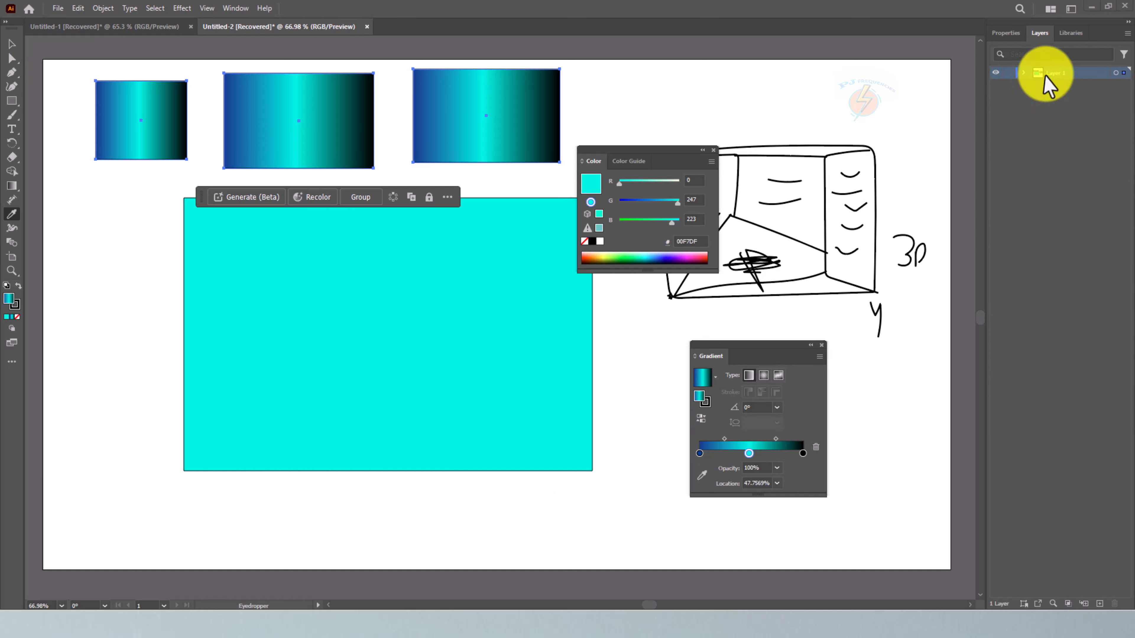
Add a new layer and delete Layer 1 together with all its artwork.
left_click(1100, 604)
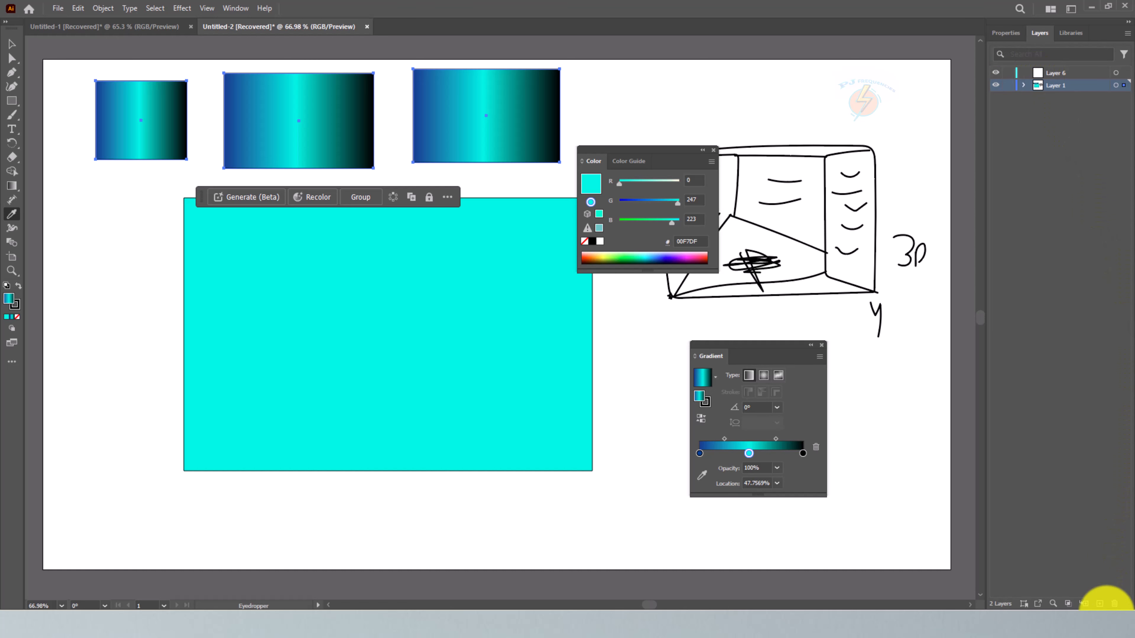
left_click(1115, 603)
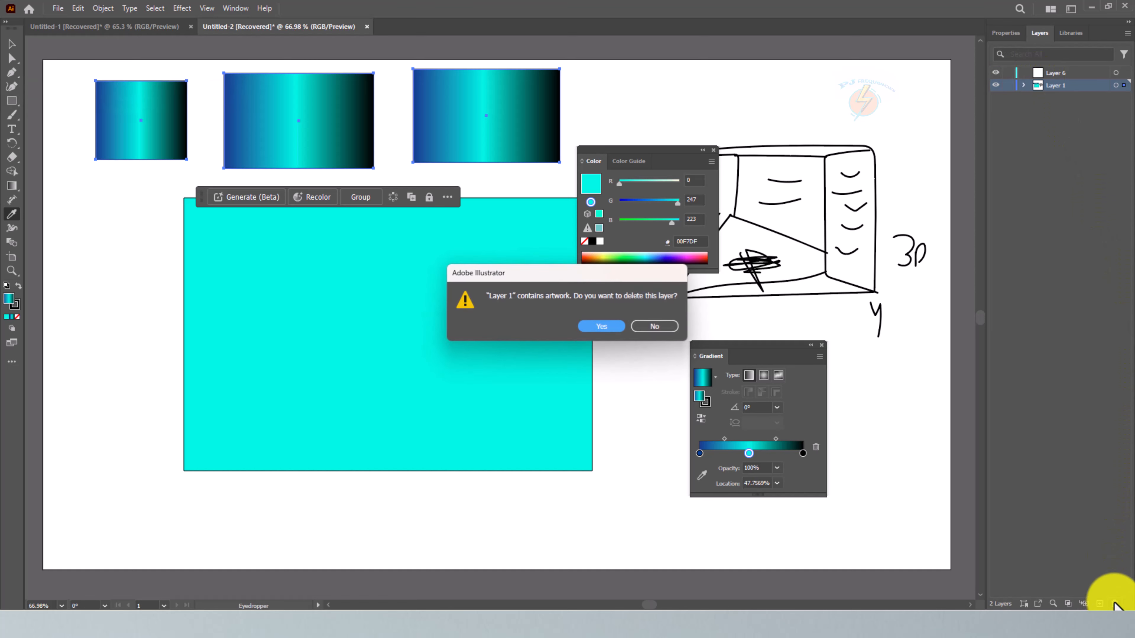
left_click(601, 327)
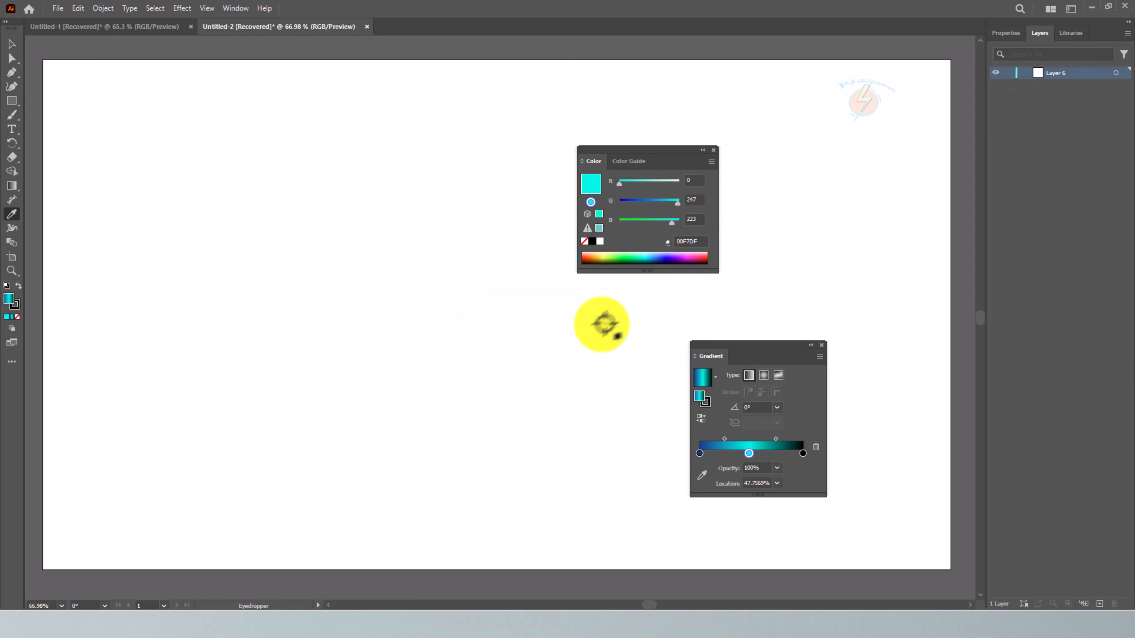
left_click(713, 151)
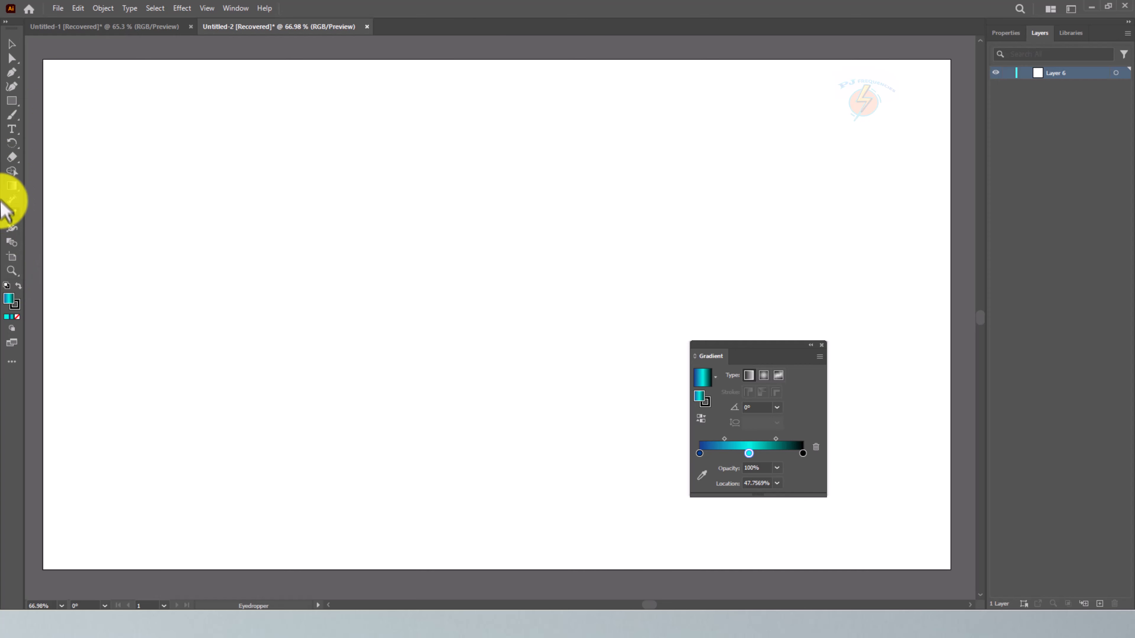
left_click(11, 186)
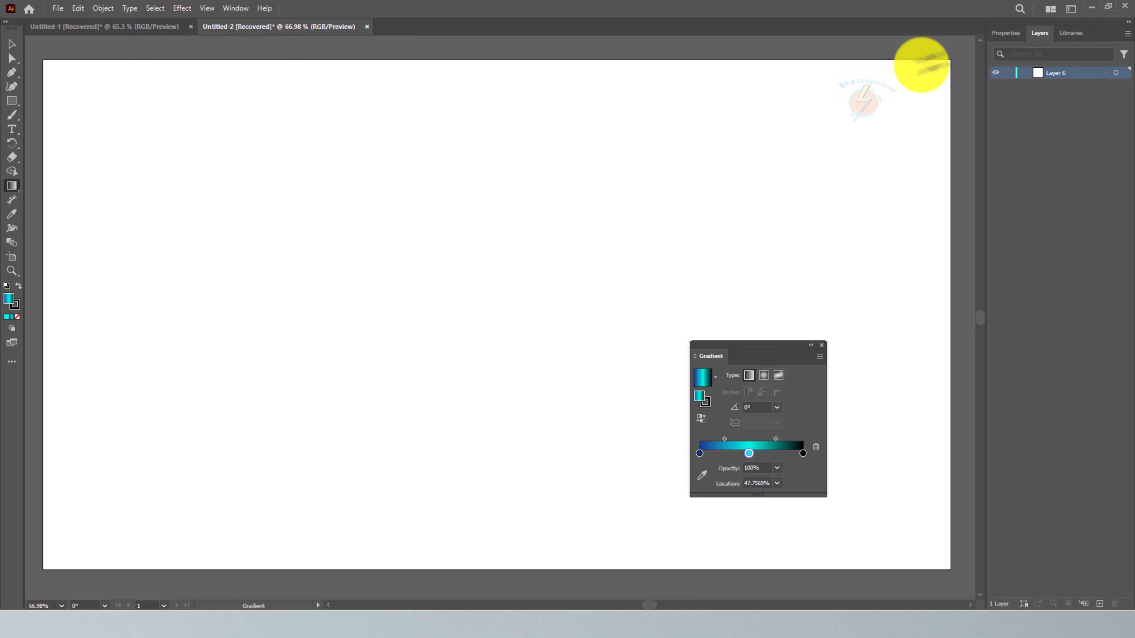
left_click(1006, 32)
scroll(1017, 357, "down", 2)
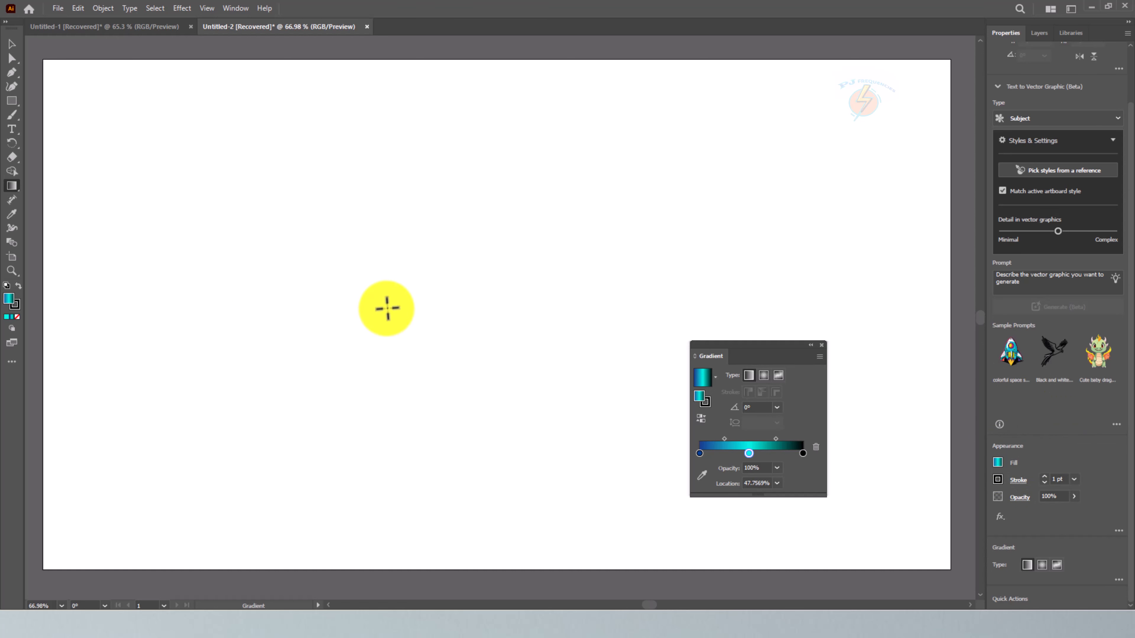
left_click(1039, 34)
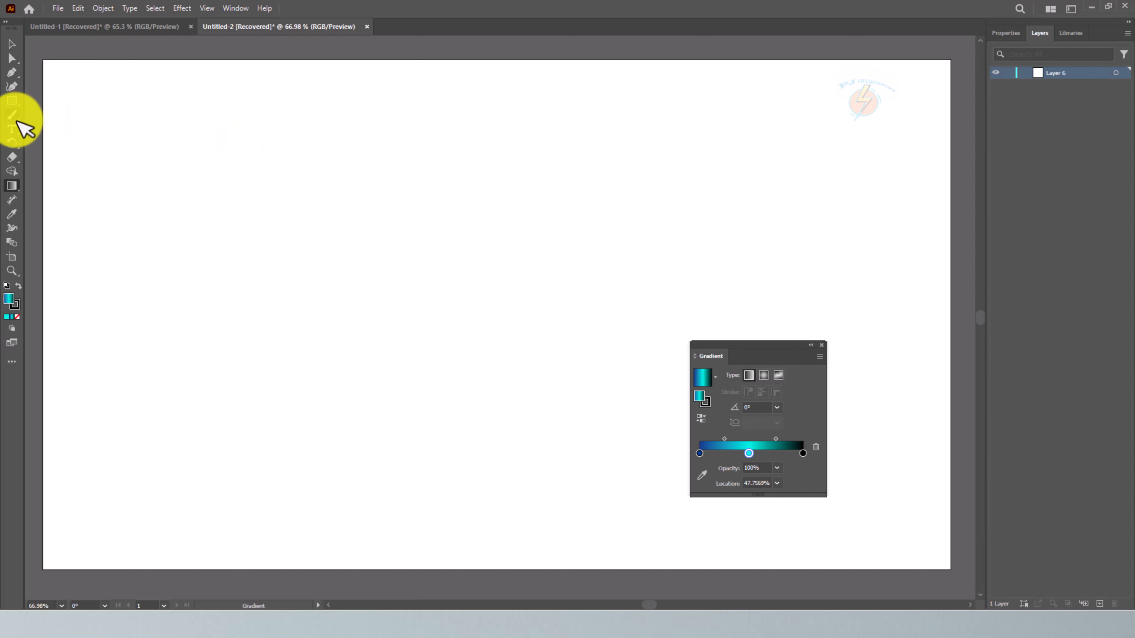
Draw two large gradient-filled rectangles side by side on the empty artboard.
left_click(13, 103)
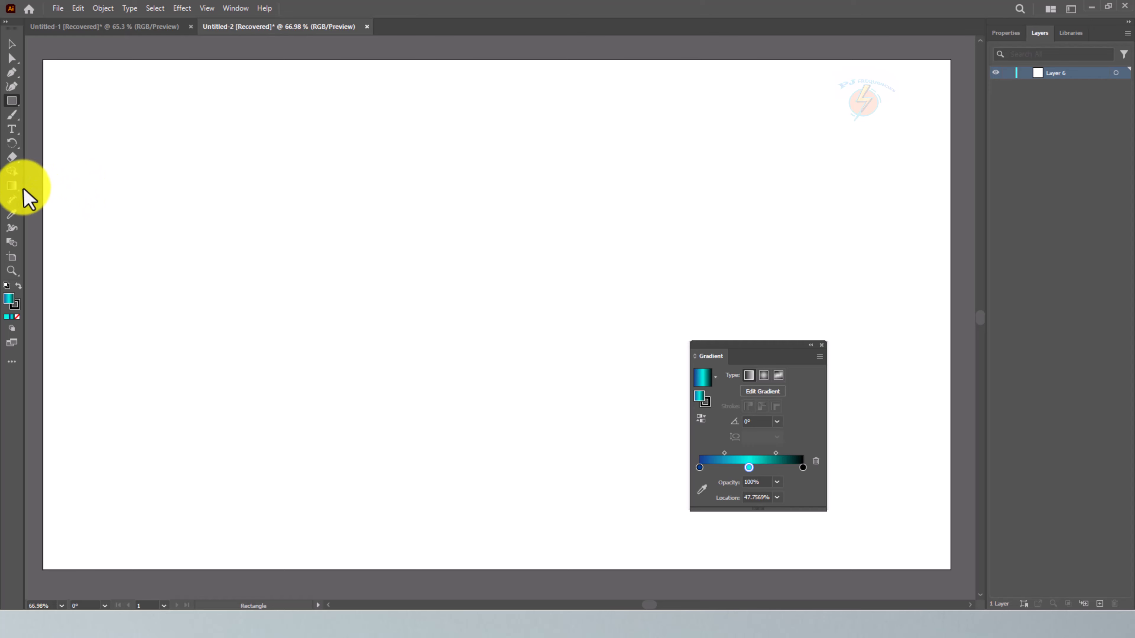
mouse_move(169, 177)
left_mouse_down()
mouse_move(272, 307)
mouse_move(412, 376)
left_mouse_up()
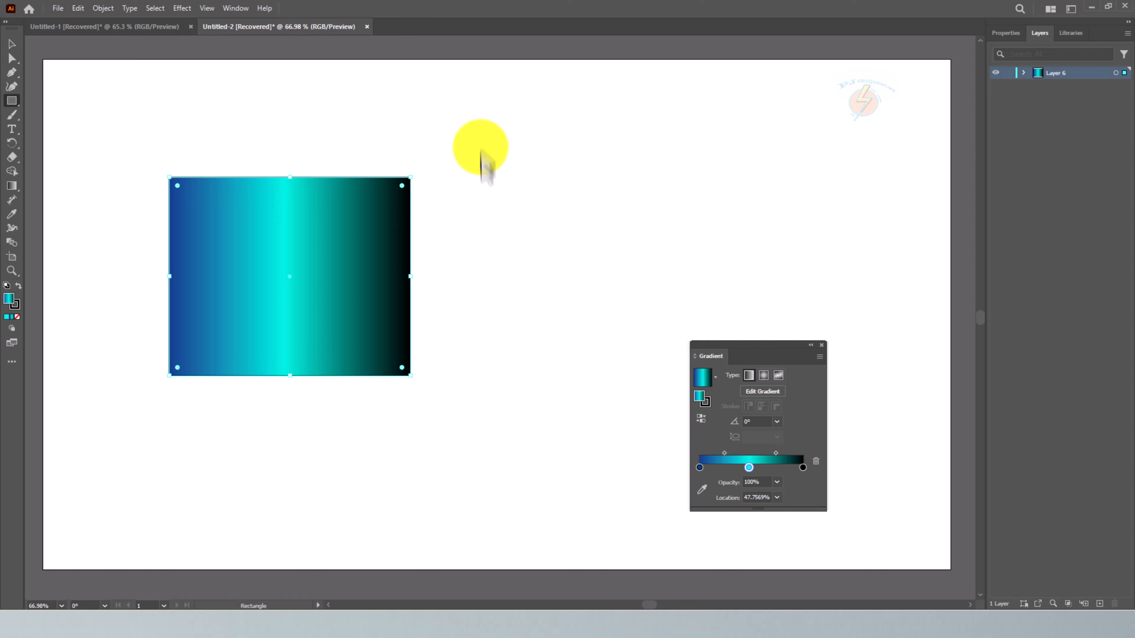
mouse_move(481, 148)
left_mouse_down()
mouse_move(731, 337)
mouse_move(714, 325)
left_mouse_up()
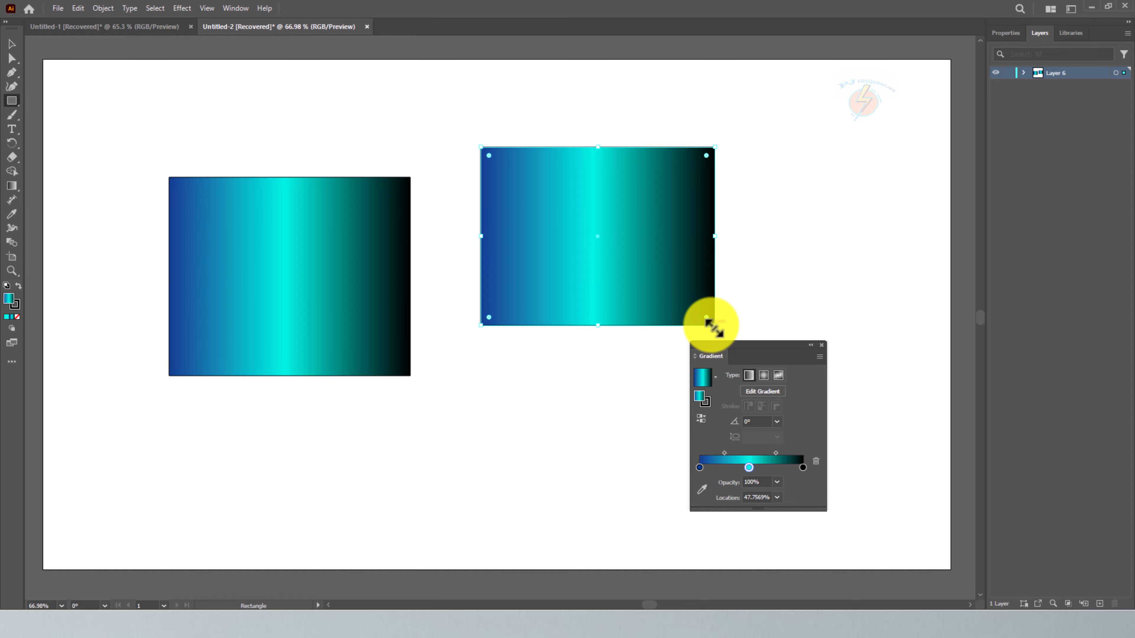
Add a new layer above Layer 6 and lock Layer 6.
left_click(1024, 73)
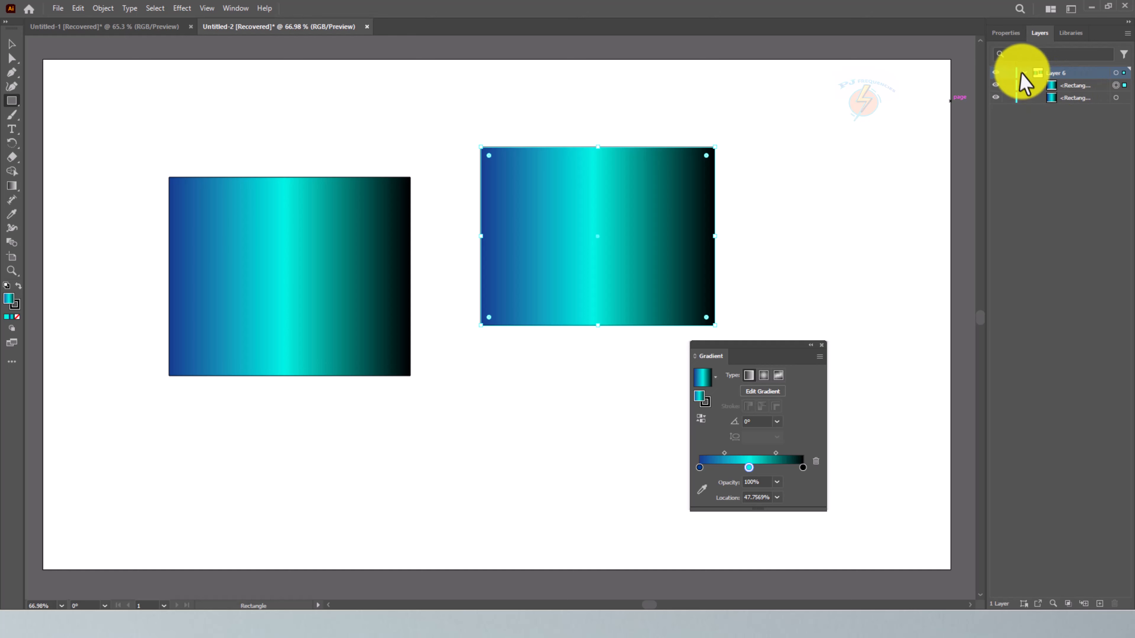
left_click(1099, 605)
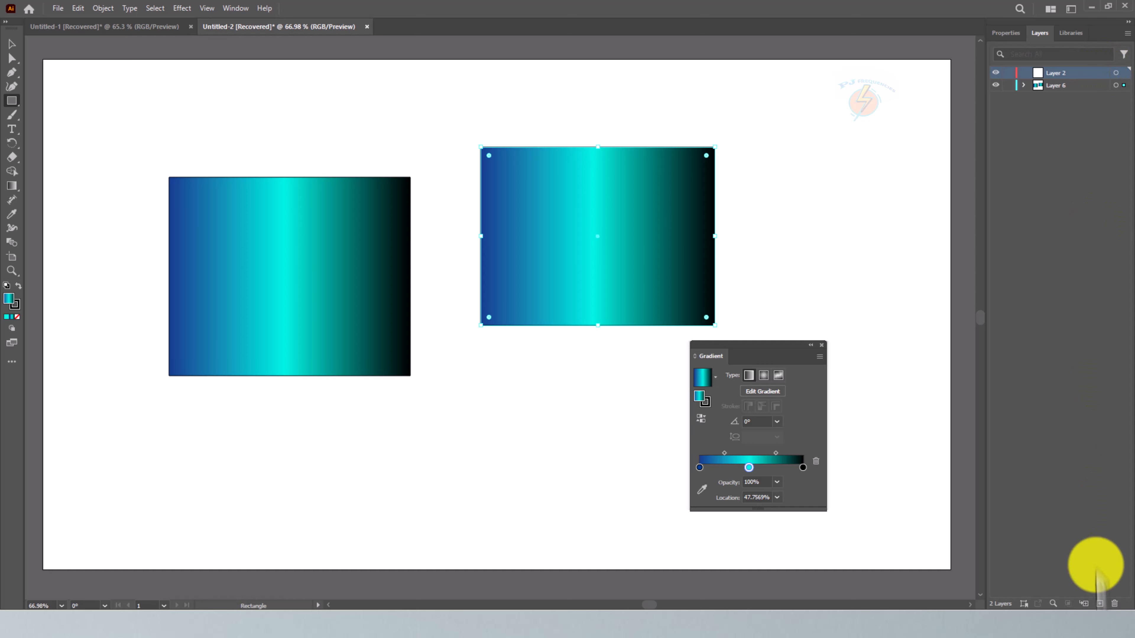
left_click(1008, 84)
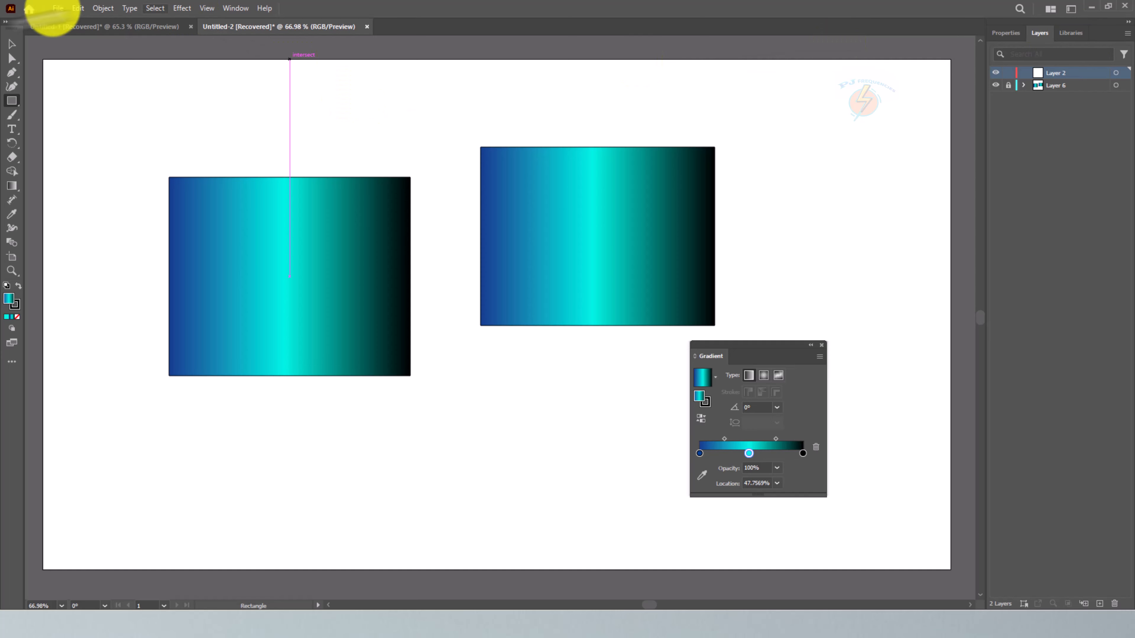
Trace the outline of the right-hand gradient rectangle with the Pen tool as a closed path on Layer 2.
left_click(11, 73)
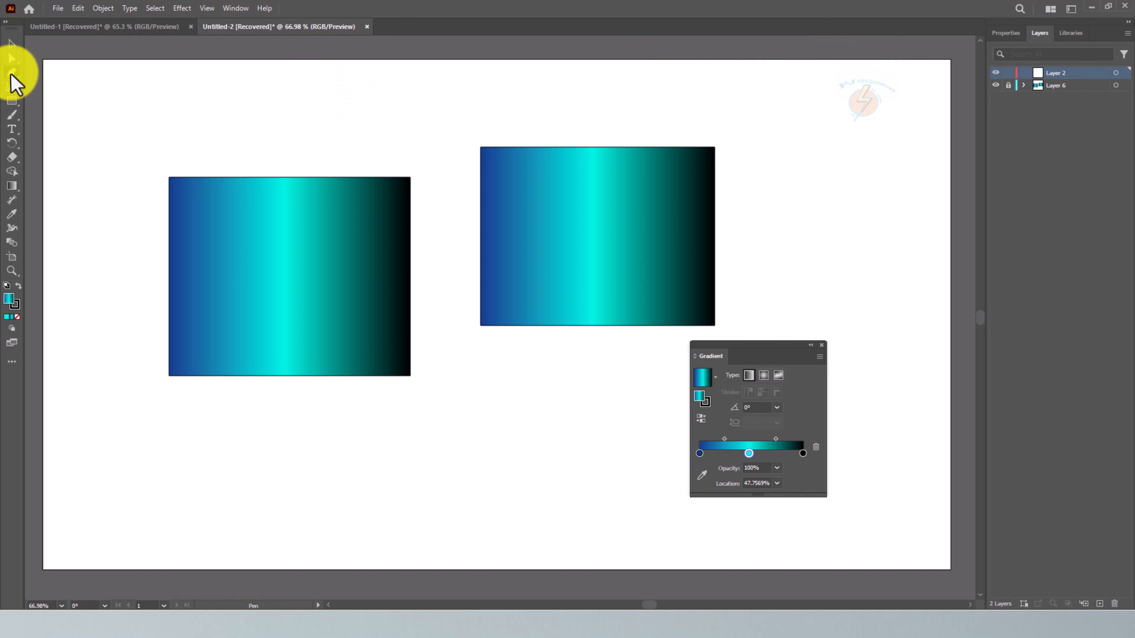
left_click(477, 147)
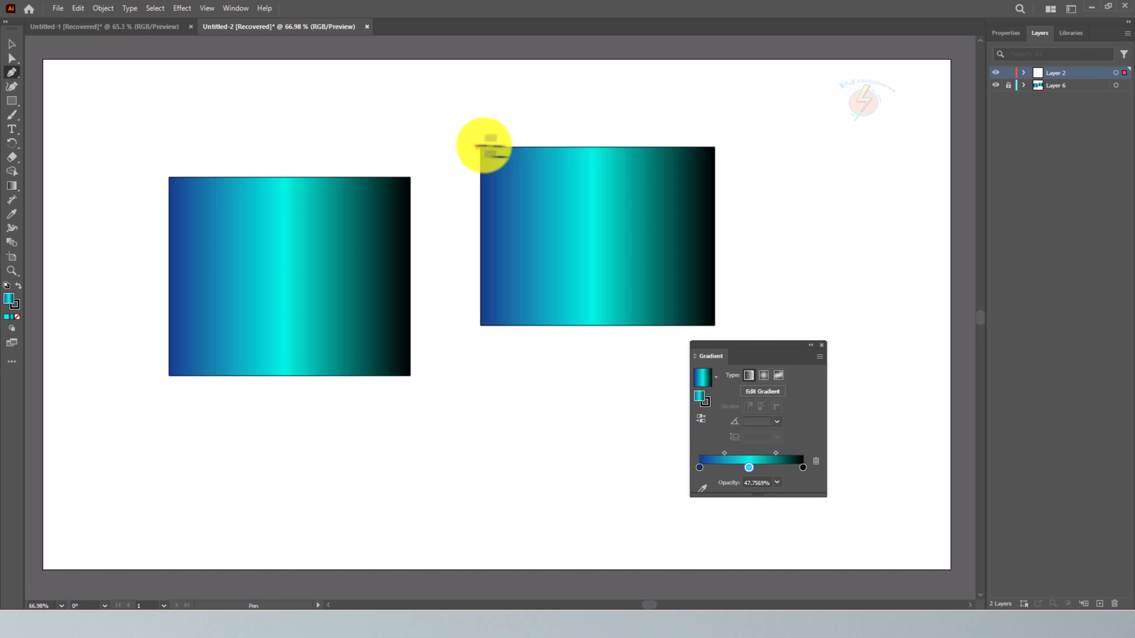
left_click(715, 147)
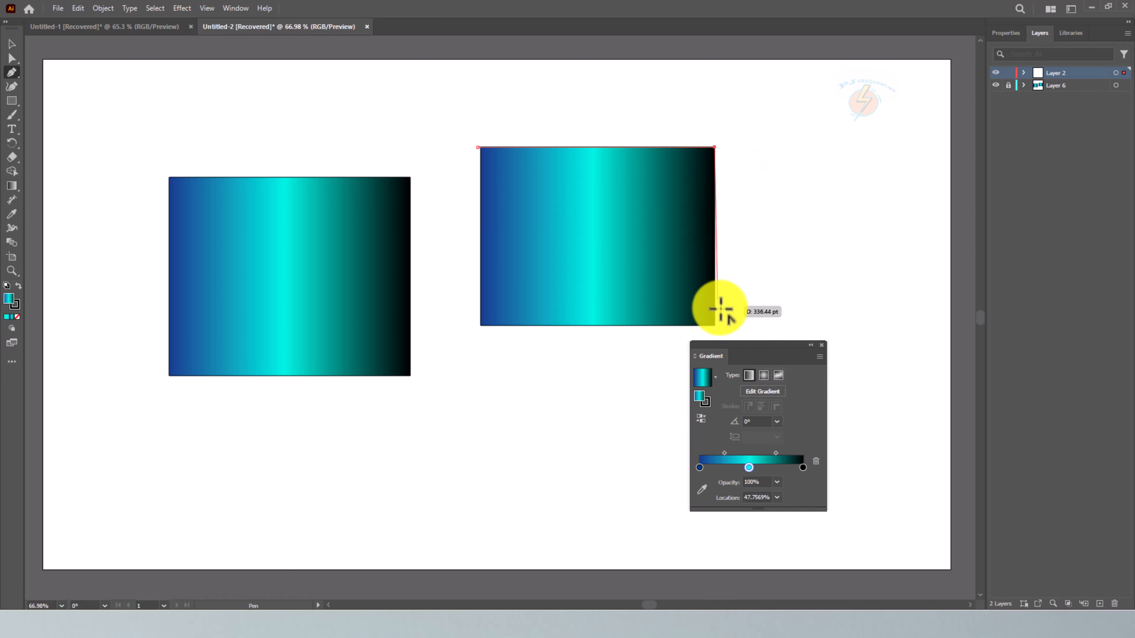
left_click(715, 326)
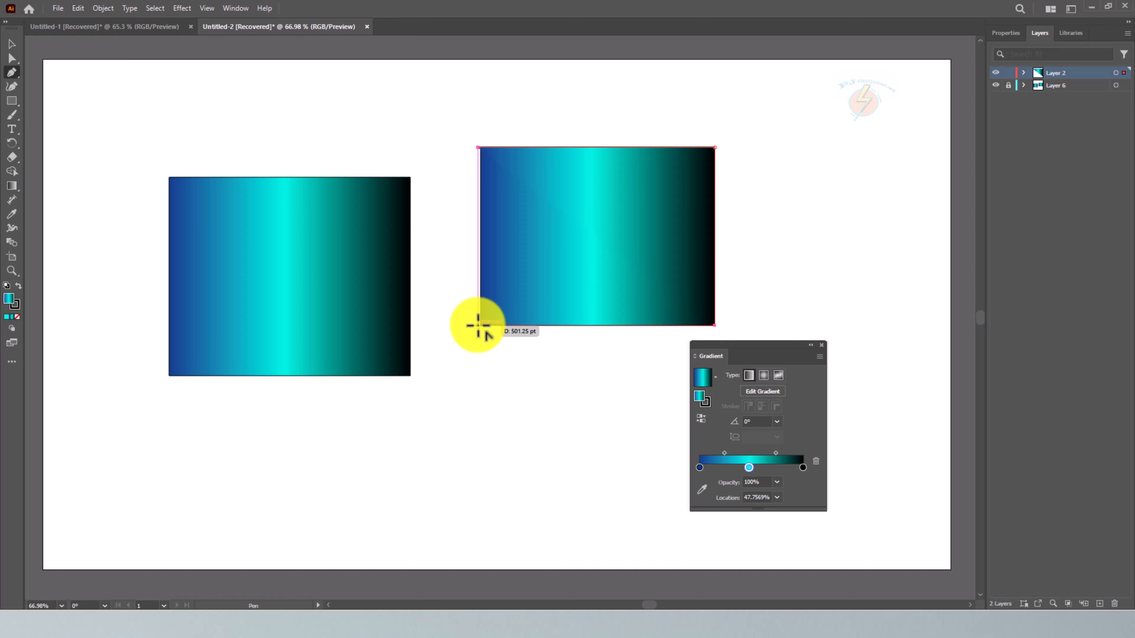
left_click(478, 326)
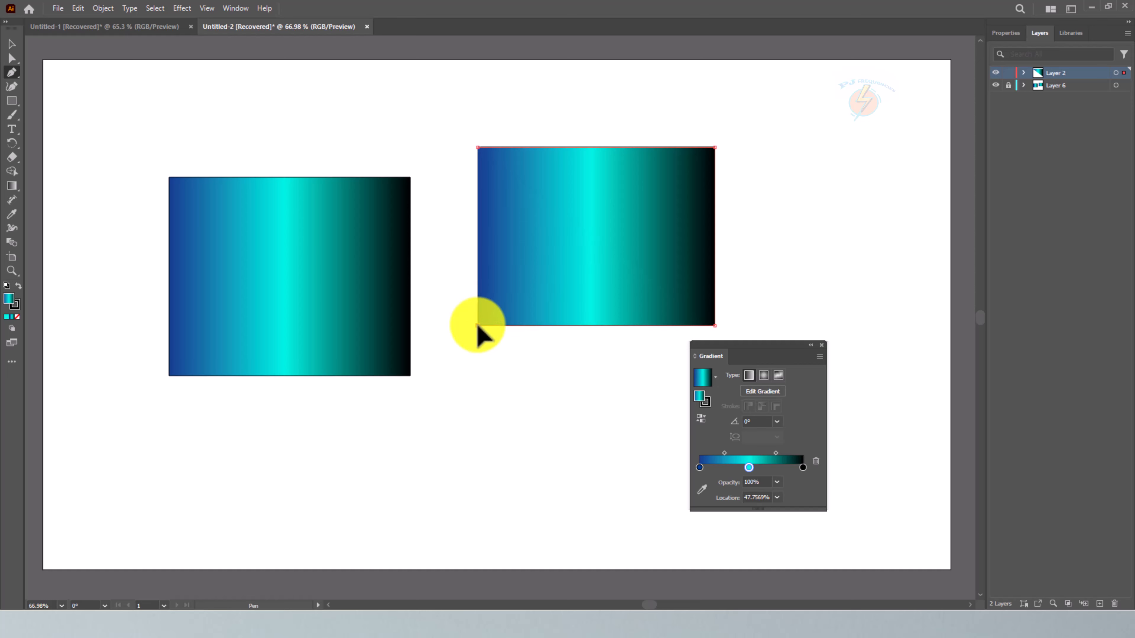
left_click(478, 148)
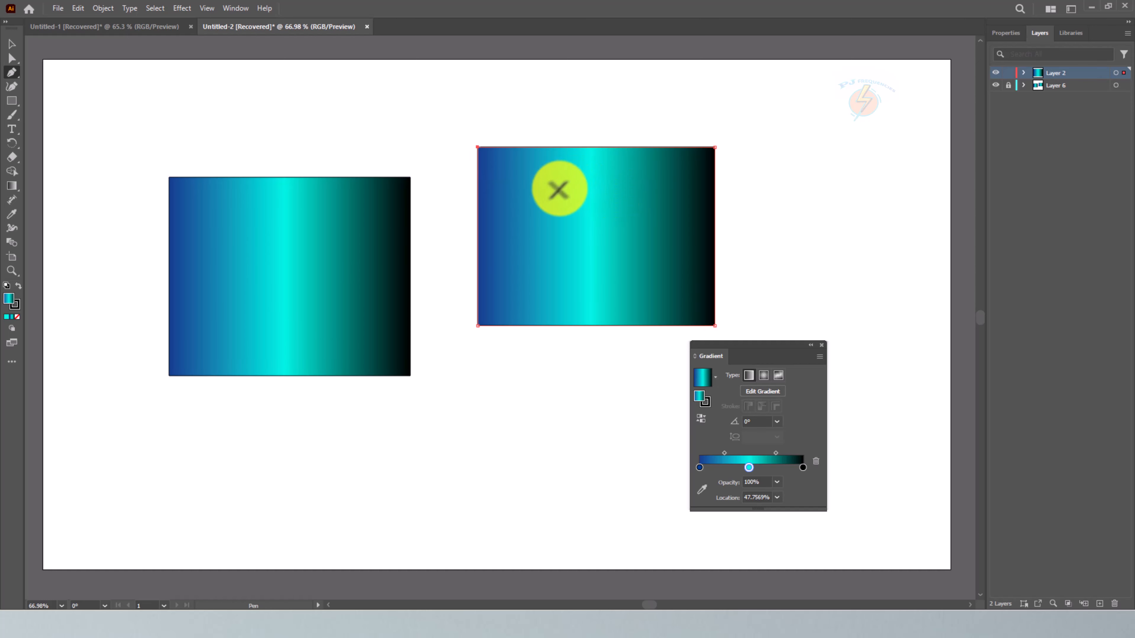
Move the traced shape aside from the locked rectangle beneath it and back over it.
key("v")
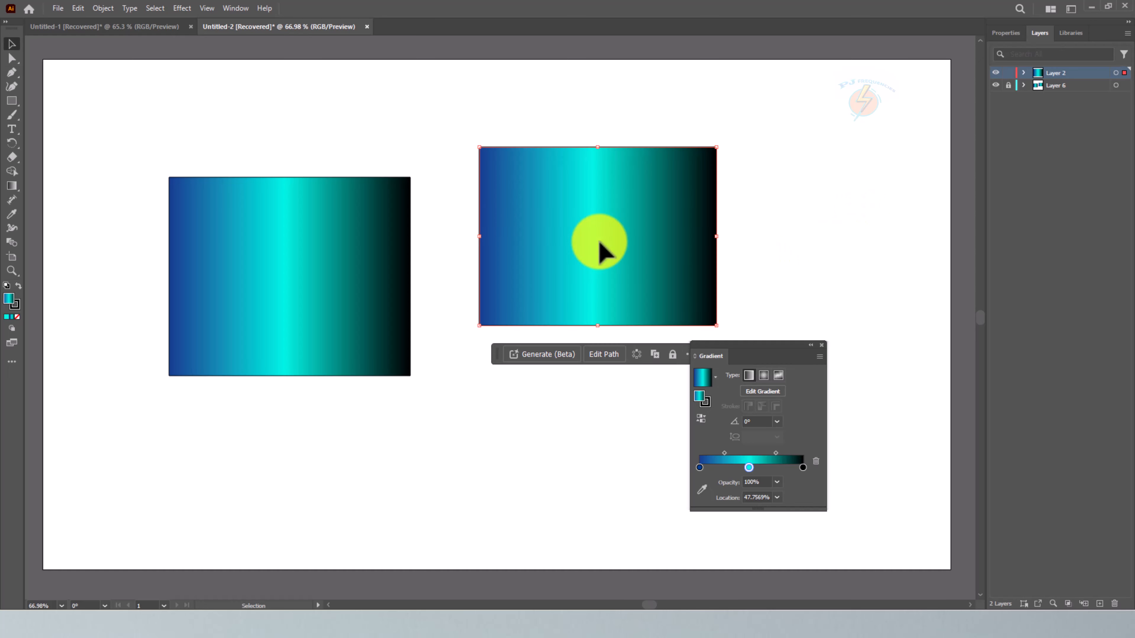
left_click_drag(577, 226, 816, 217)
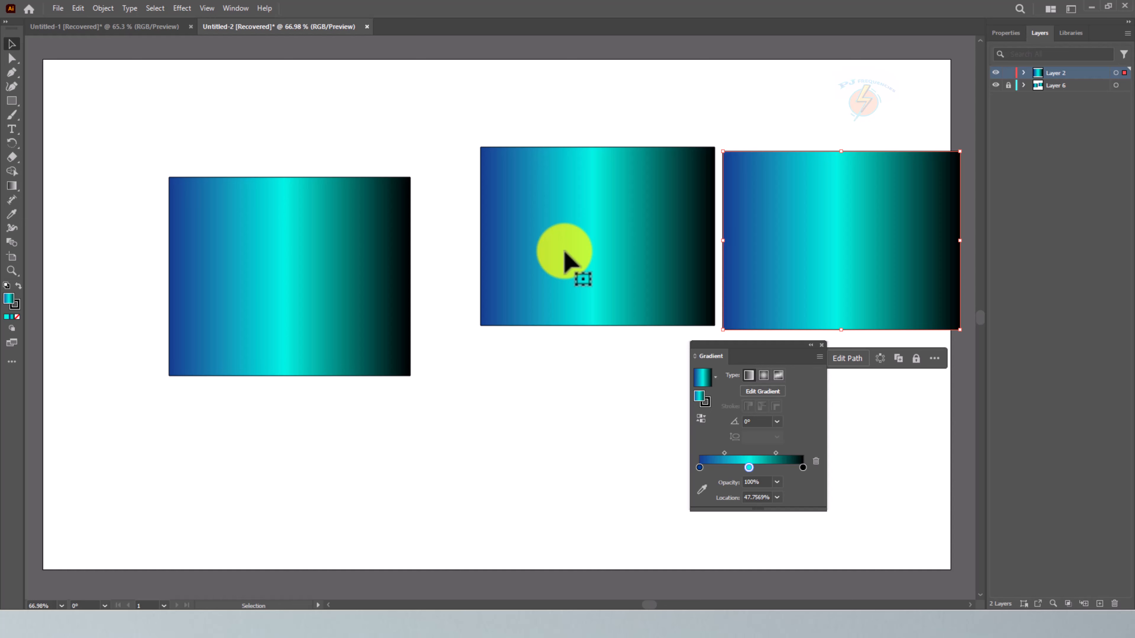
left_click_drag(849, 231, 615, 227)
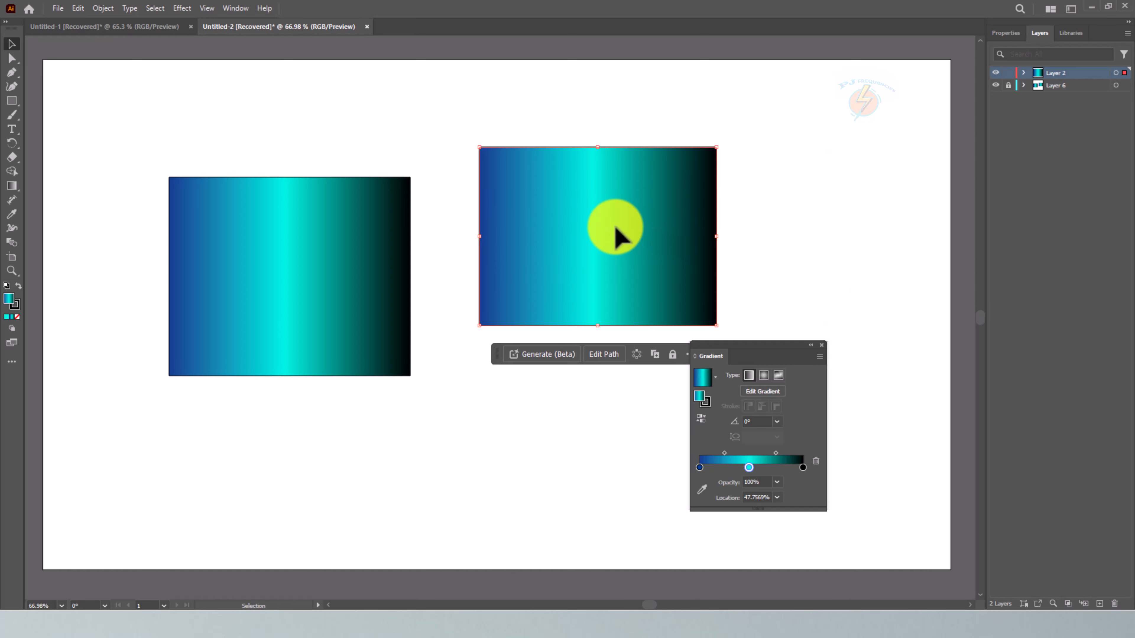